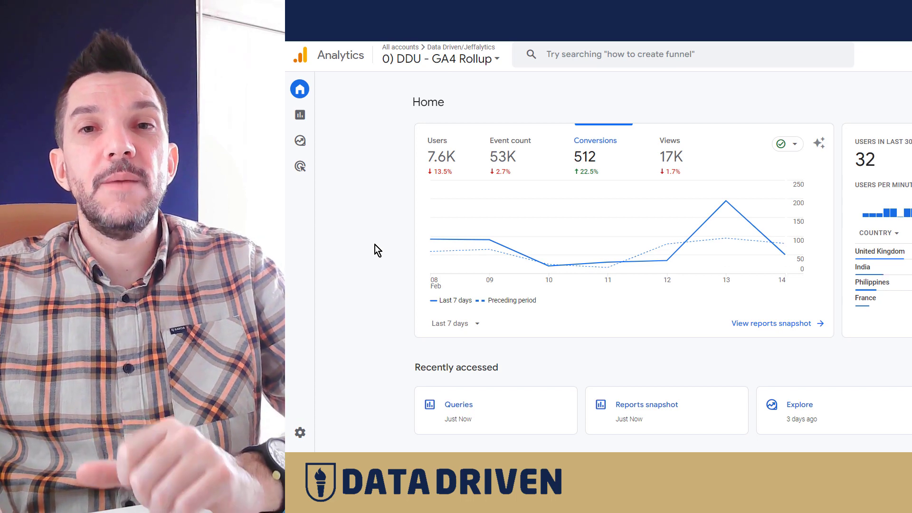
# Open GA4's Search Console Queries report and scroll down to its query table
pyautogui.click(304, 115)
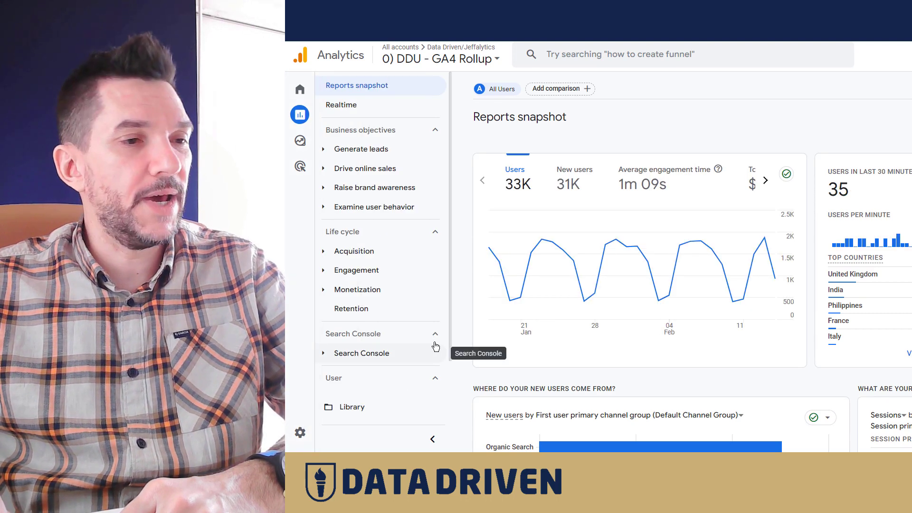
pyautogui.click(323, 354)
pyautogui.scroll(-2, 431, 333)
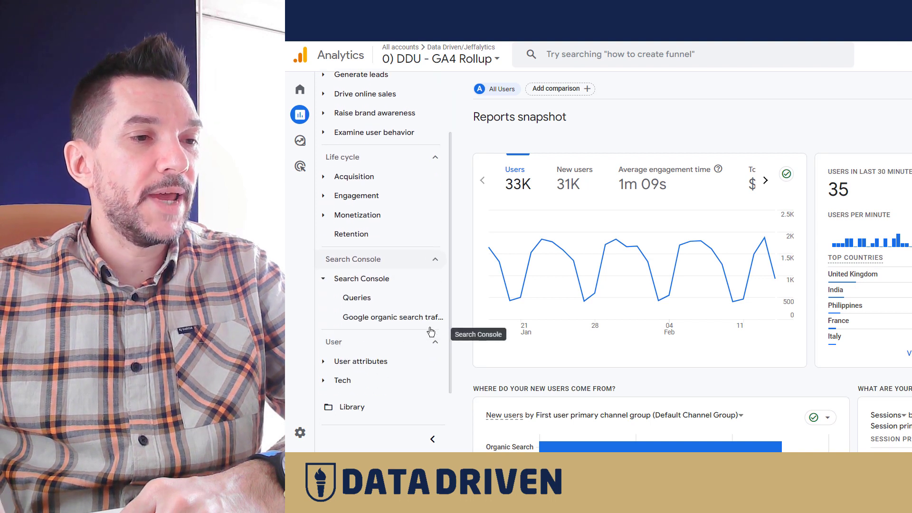
pyautogui.click(367, 304)
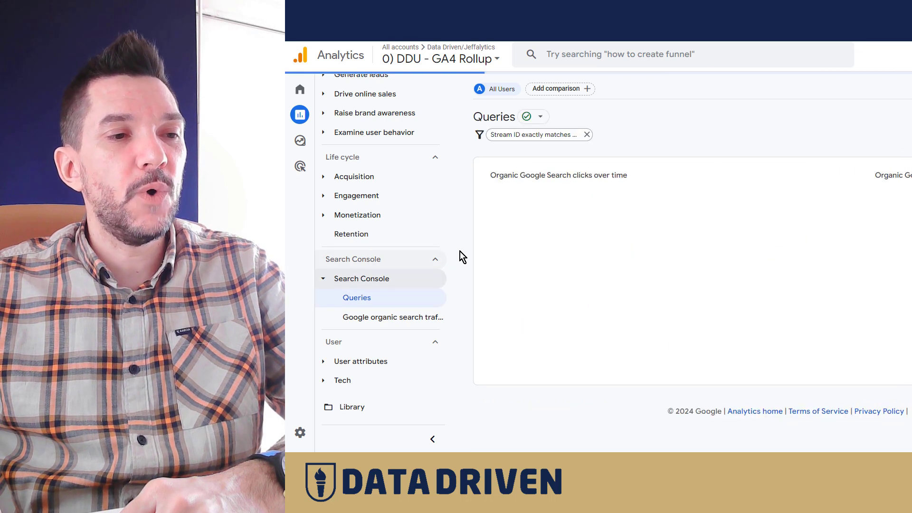
pyautogui.scroll(-5, 460, 247)
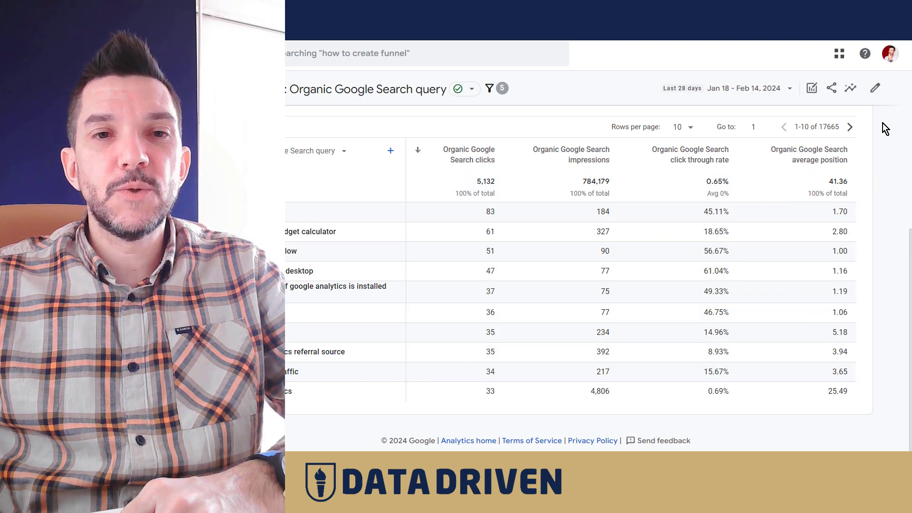
# Review the Queries report's metrics in Customize report and browse the Add metric list
pyautogui.click(878, 106)
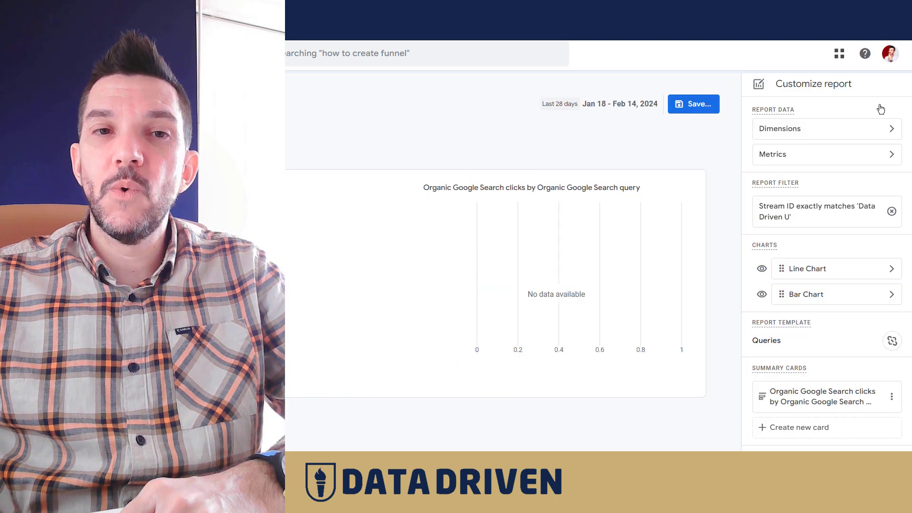
pyautogui.click(815, 164)
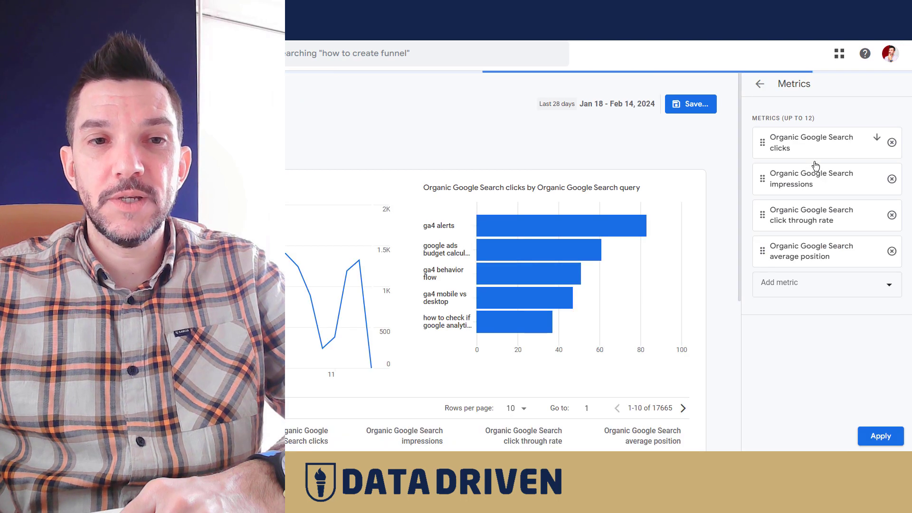
pyautogui.click(858, 282)
pyautogui.scroll(-3, 814, 320)
pyautogui.scroll(-15, 826, 340)
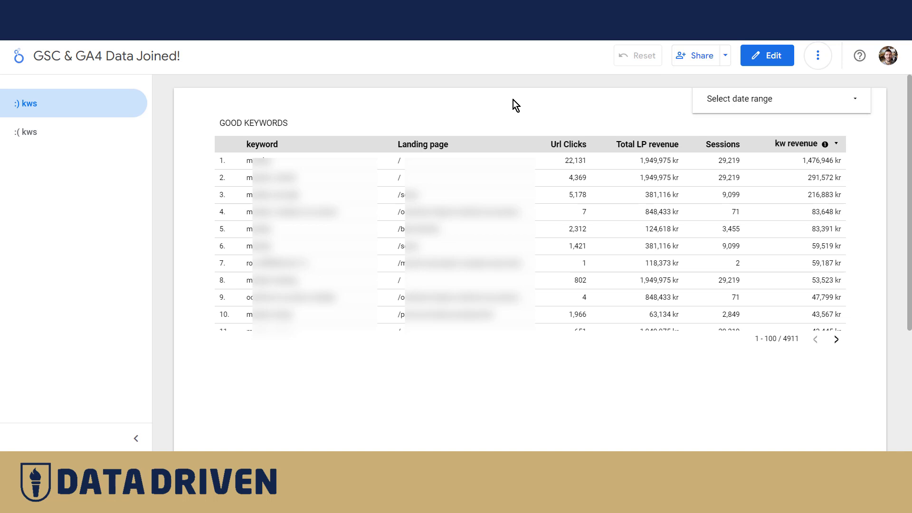
# In edit mode, select the Good Keywords table and open its Trimmed Blend data source
pyautogui.click(773, 60)
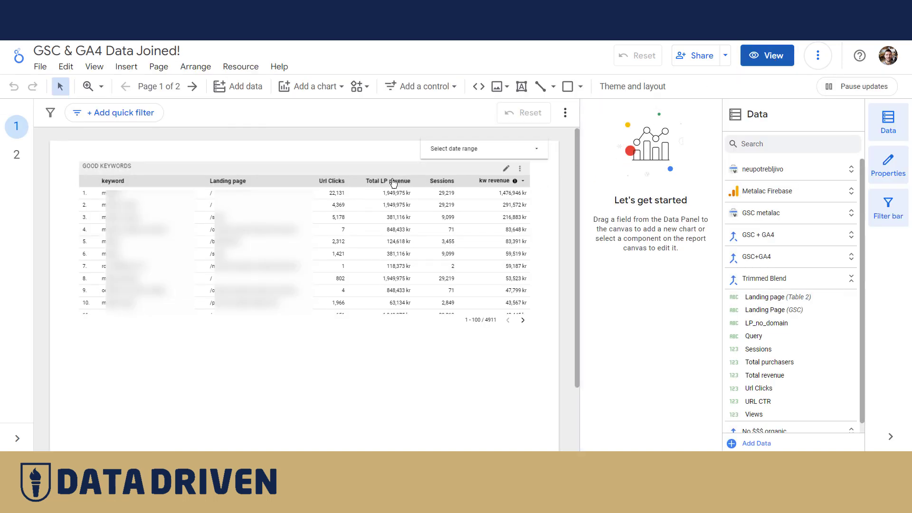
pyautogui.click(294, 172)
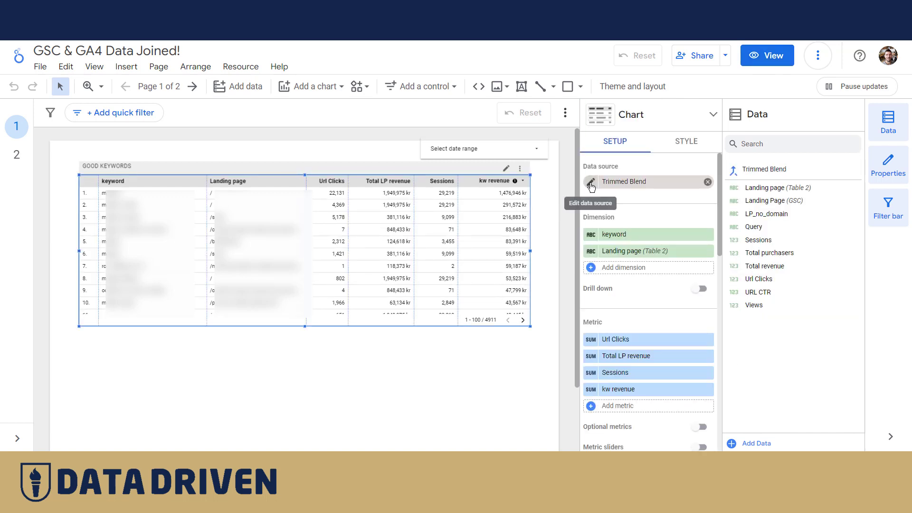
pyautogui.click(591, 184)
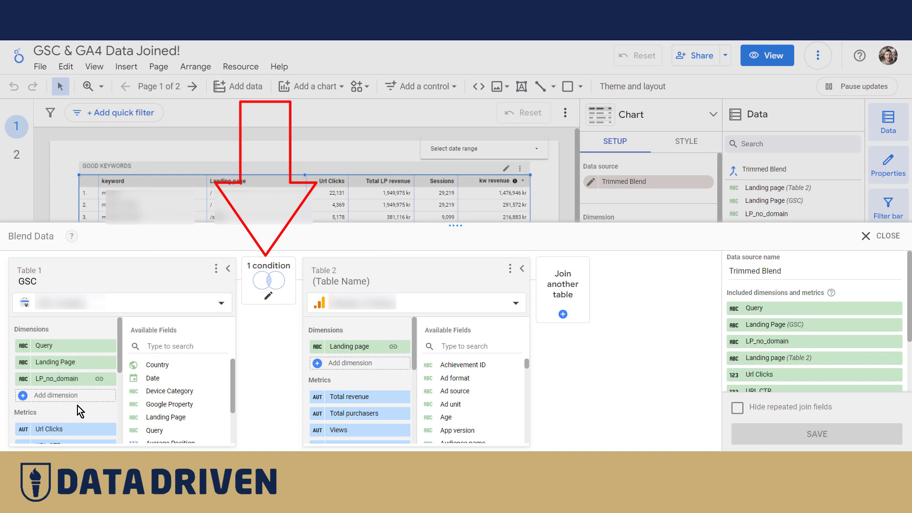
# Scroll the Trimmed Blend editor to check the GSC and Table 2 dimensions
pyautogui.scroll(-2, 78, 406)
pyautogui.scroll(2, 78, 405)
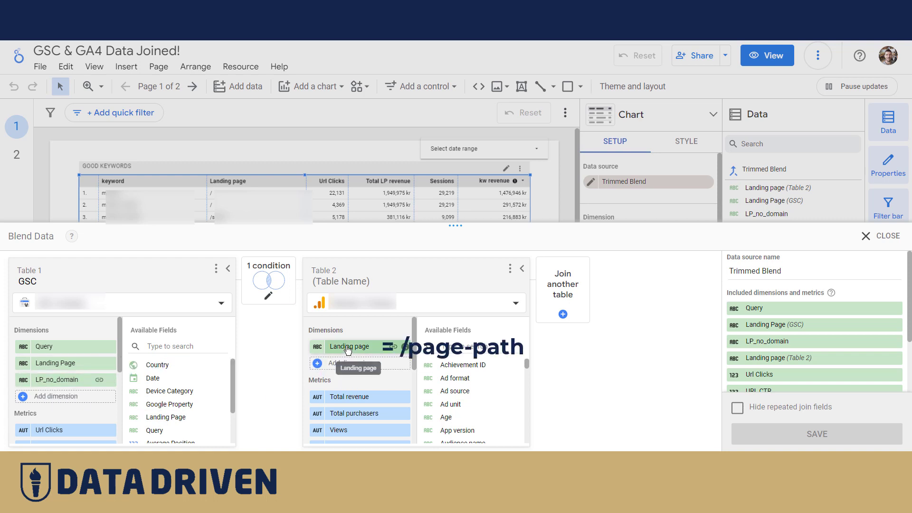
# Inspect the LP_no_domain formula TRIM(SUBSTR(Landing Page,31,100)), then close its editor
pyautogui.click(26, 383)
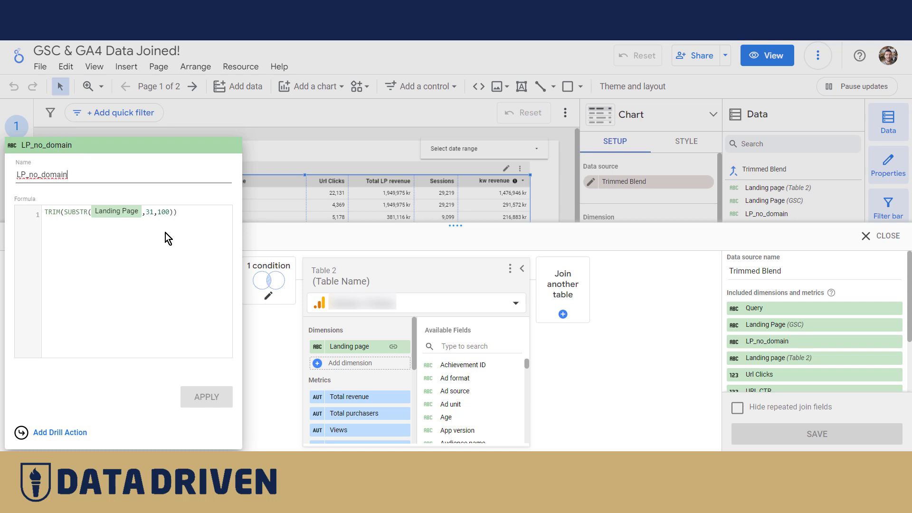
pyautogui.click(255, 233)
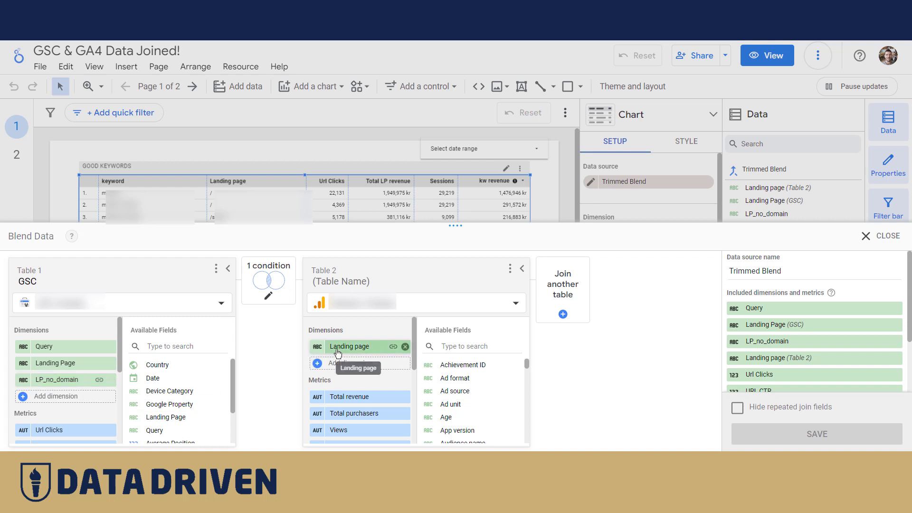
pyautogui.click(279, 298)
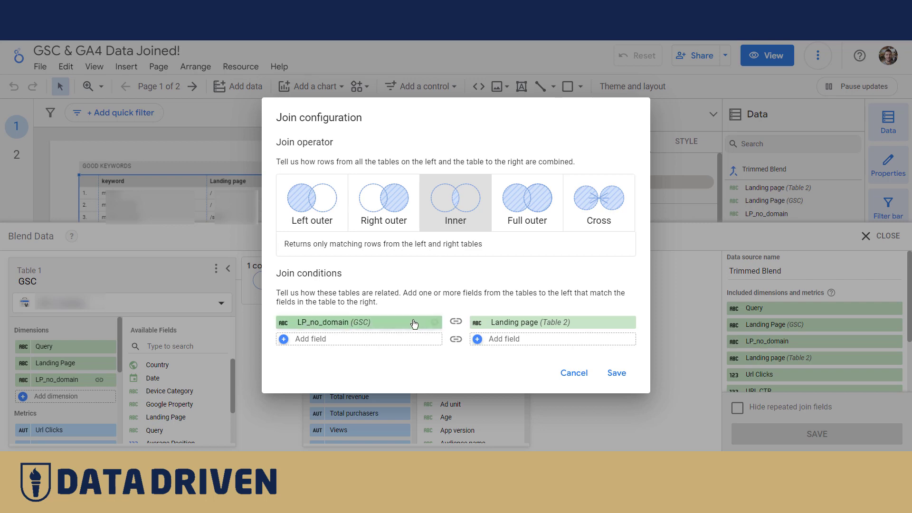
pyautogui.click(618, 374)
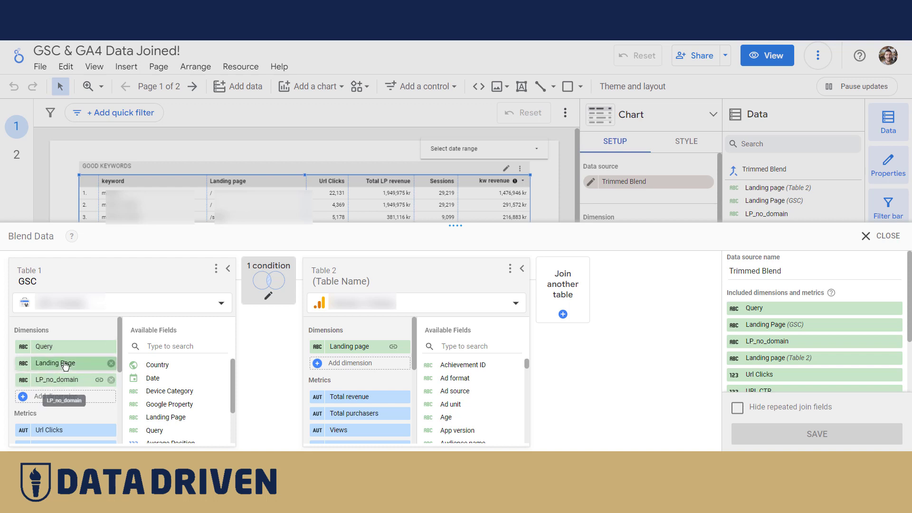
pyautogui.scroll(-4, 92, 378)
pyautogui.scroll(3, 86, 369)
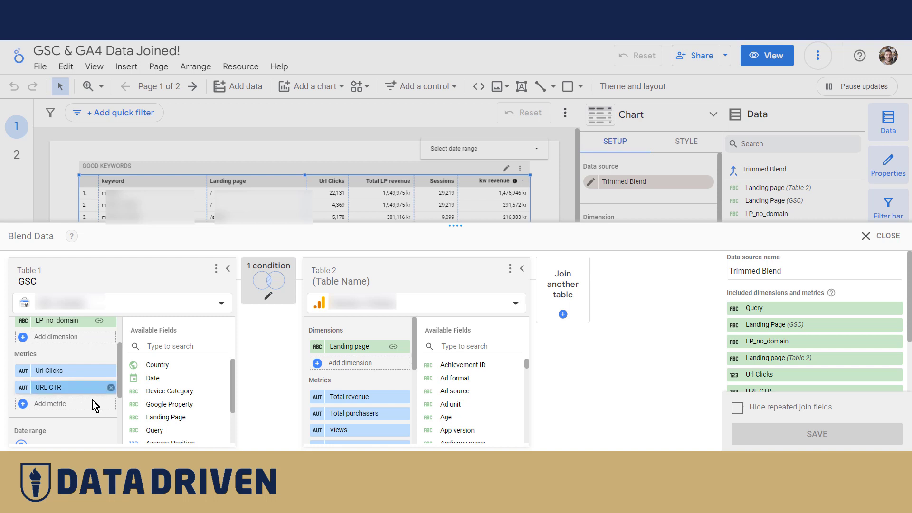
pyautogui.scroll(-3, 90, 403)
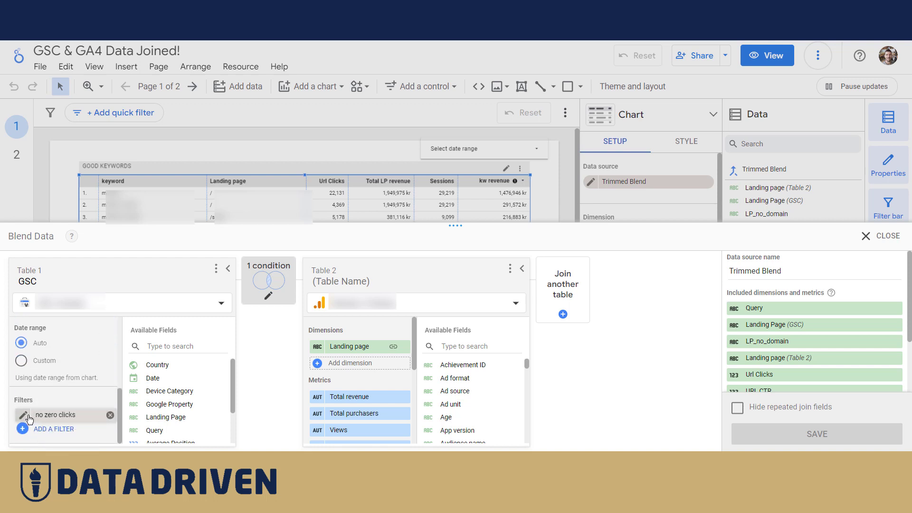
pyautogui.click(24, 417)
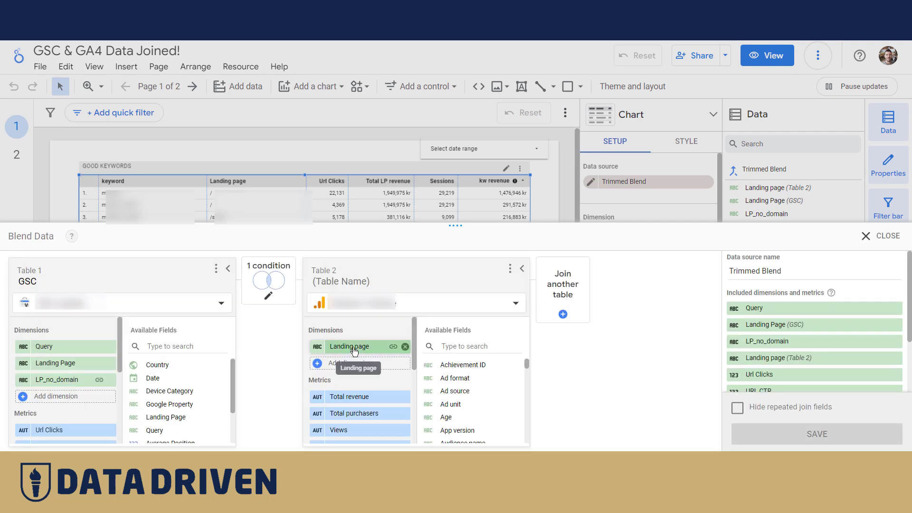
pyautogui.scroll(-2, 353, 381)
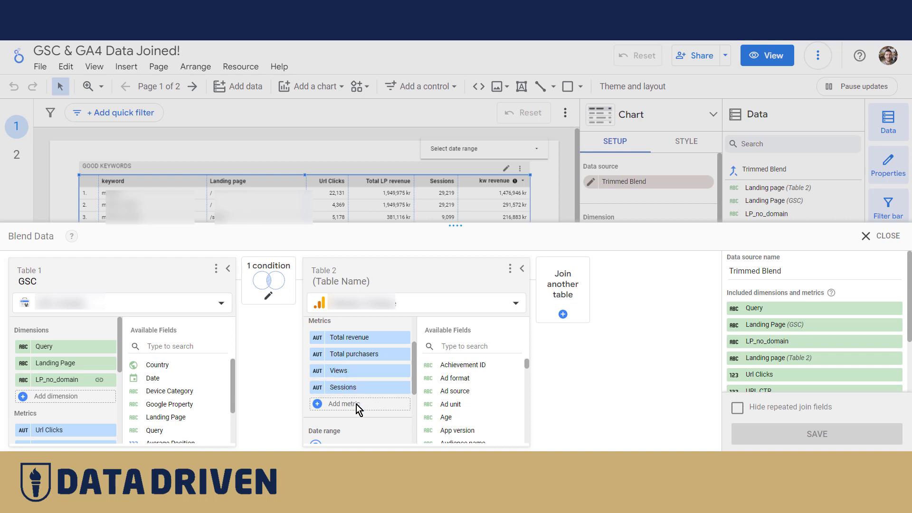
pyautogui.scroll(-3, 360, 396)
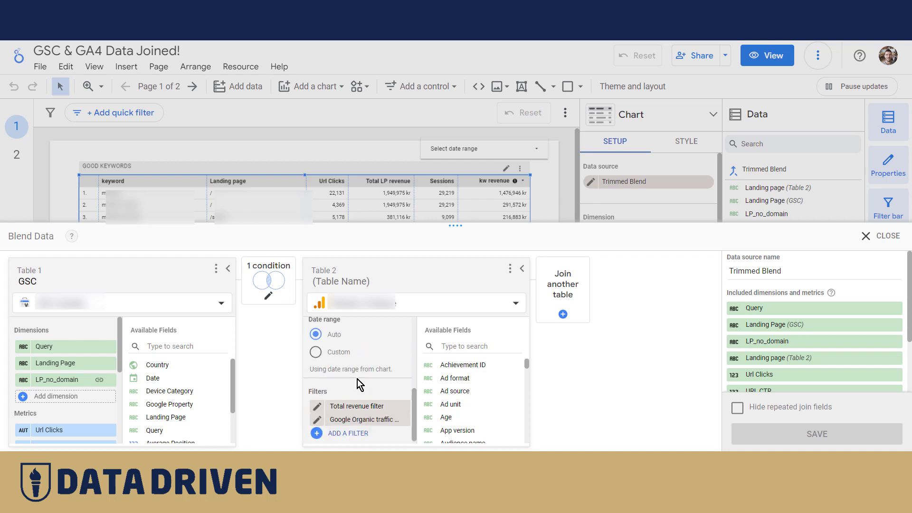
pyautogui.click(317, 404)
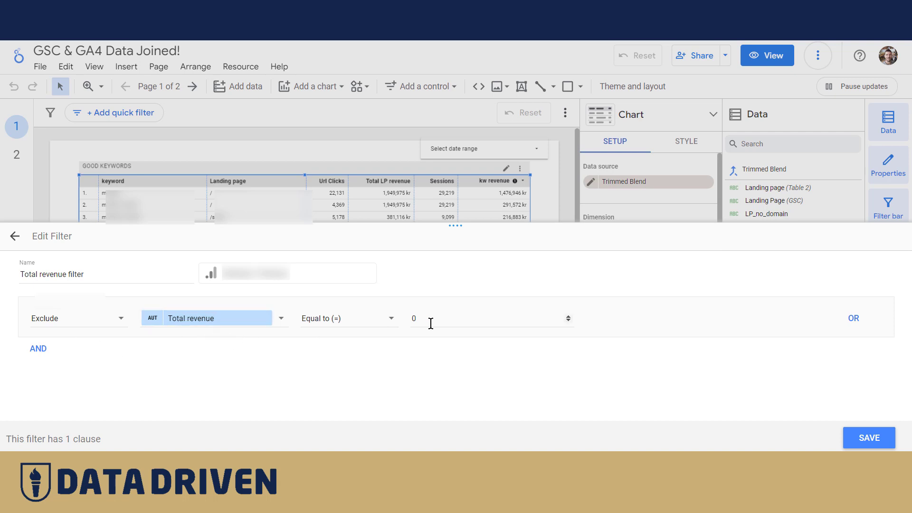
pyautogui.click(14, 242)
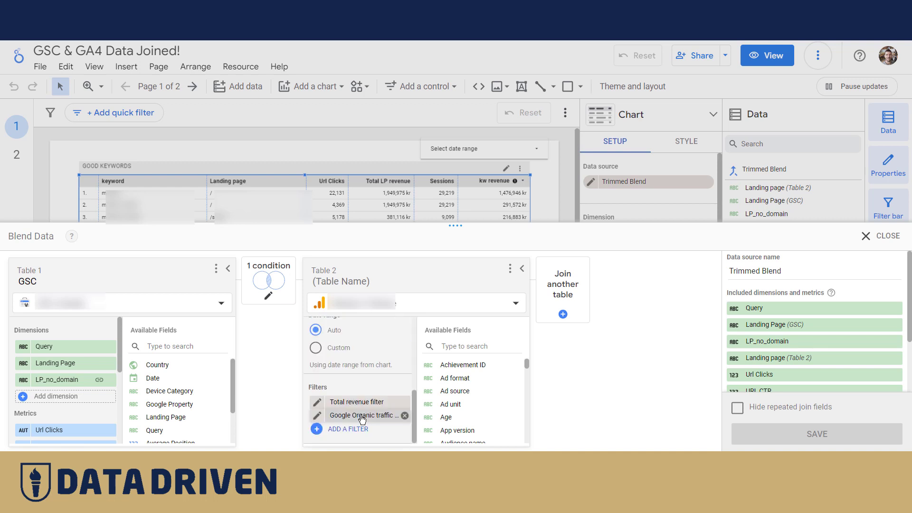
pyautogui.click(324, 419)
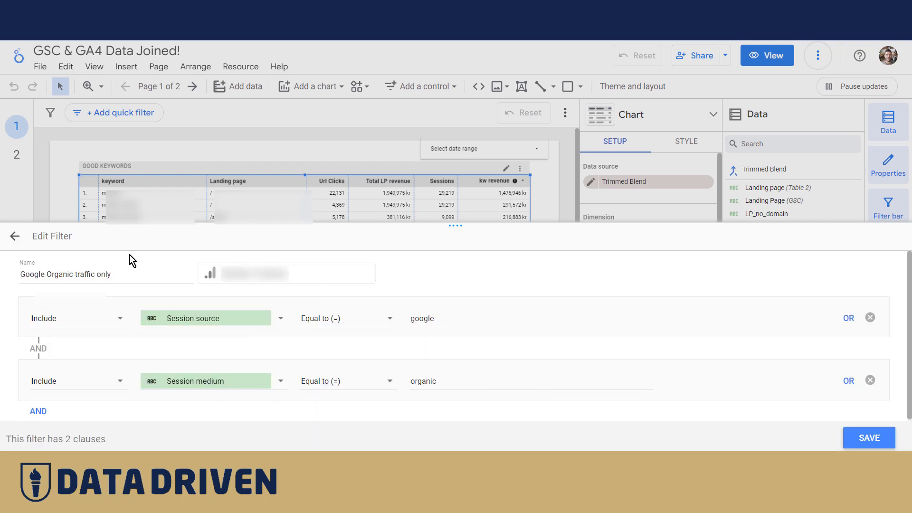
pyautogui.click(15, 236)
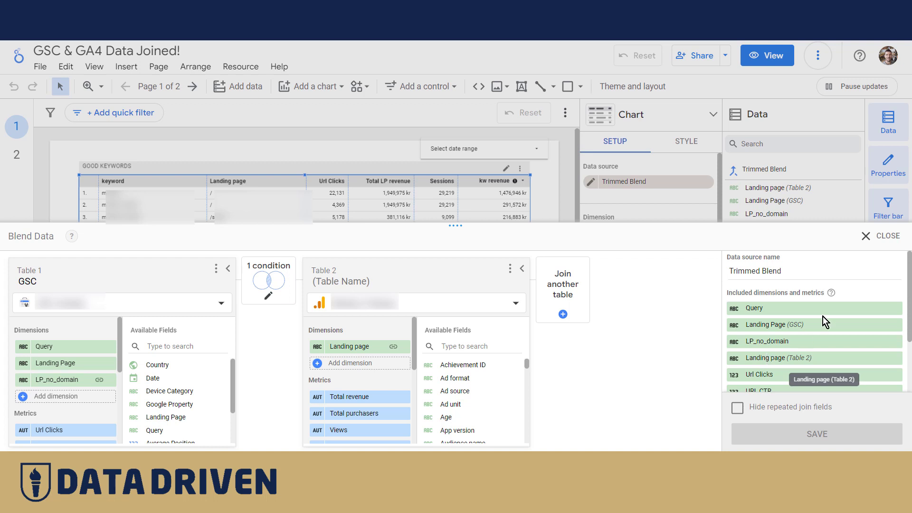
# Close the Blend Data panel to return to the Good Keywords table
pyautogui.click(869, 240)
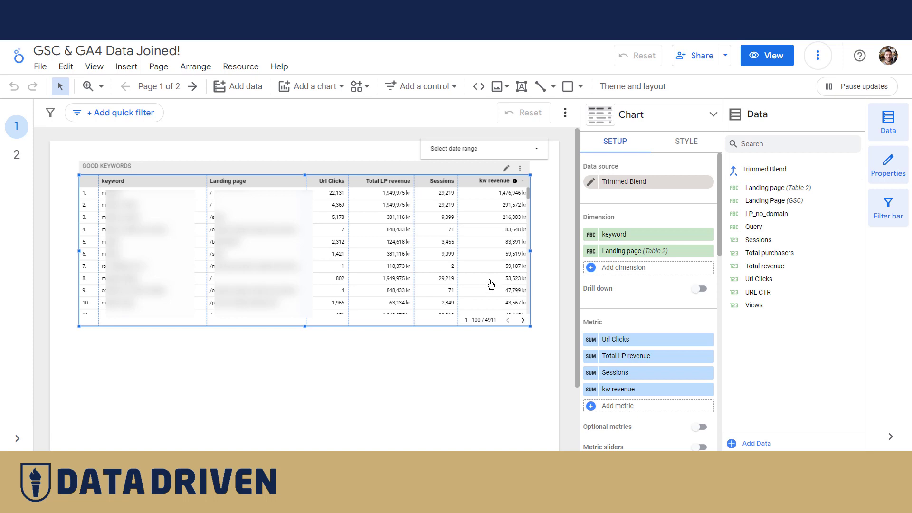
# Open the kw revenue field's formula and aggregation settings to aggregate it as Sum
pyautogui.click(590, 392)
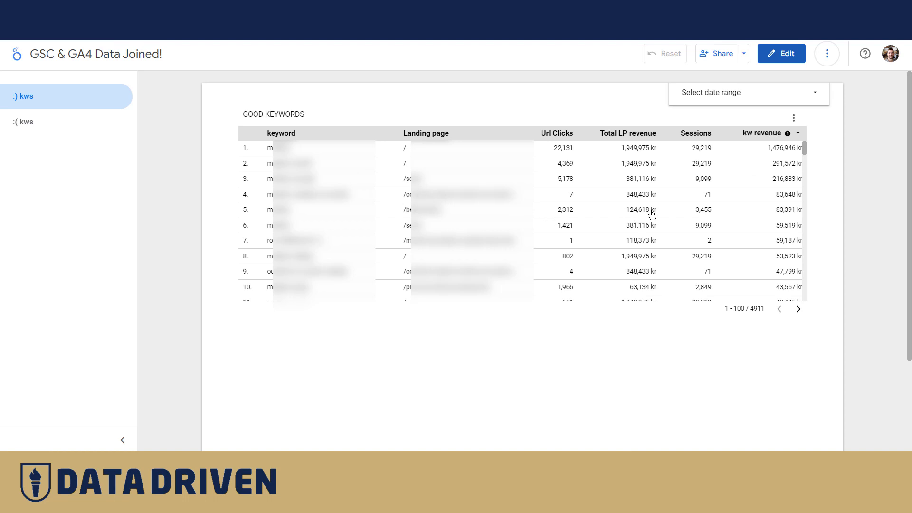
# Scroll through the GOOD KEYWORDS table, then switch to the ':( kws' BAD KEYWORDS page
pyautogui.scroll(-4, 714, 217)
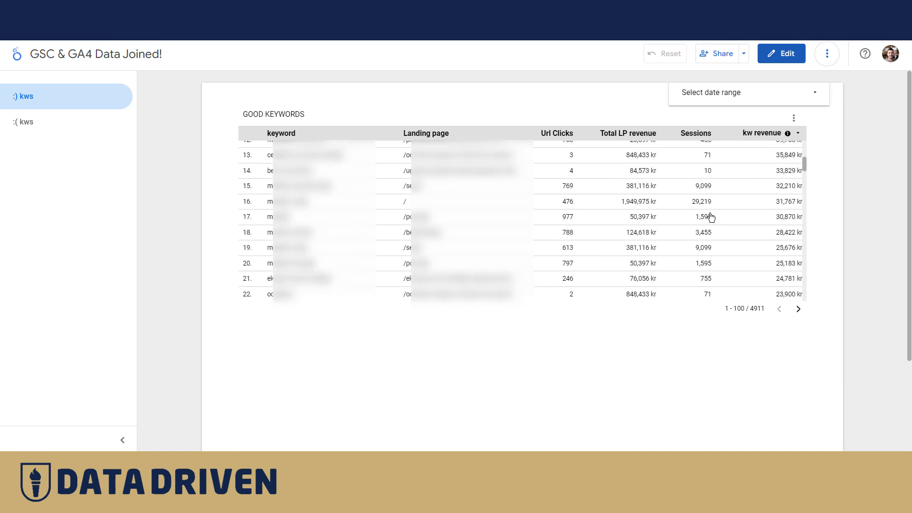
pyautogui.scroll(-1, 712, 217)
pyautogui.scroll(-1, 747, 225)
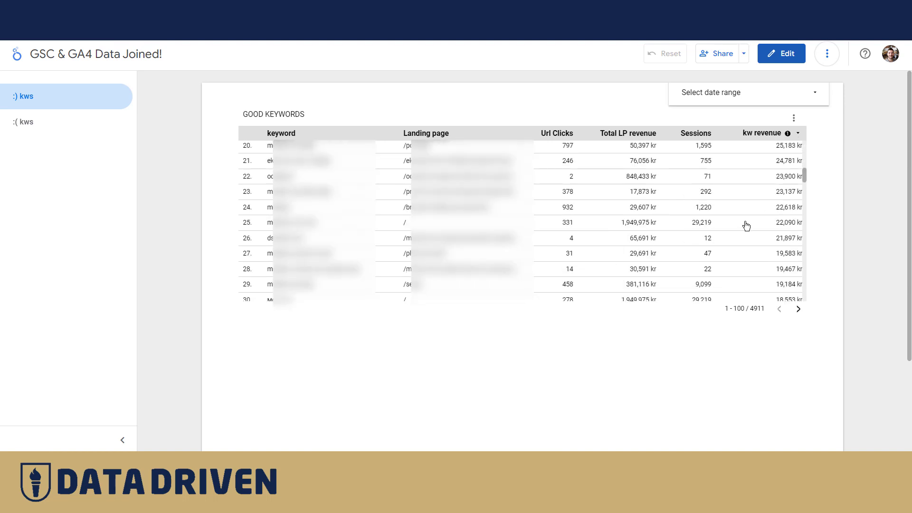
pyautogui.scroll(-1, 746, 226)
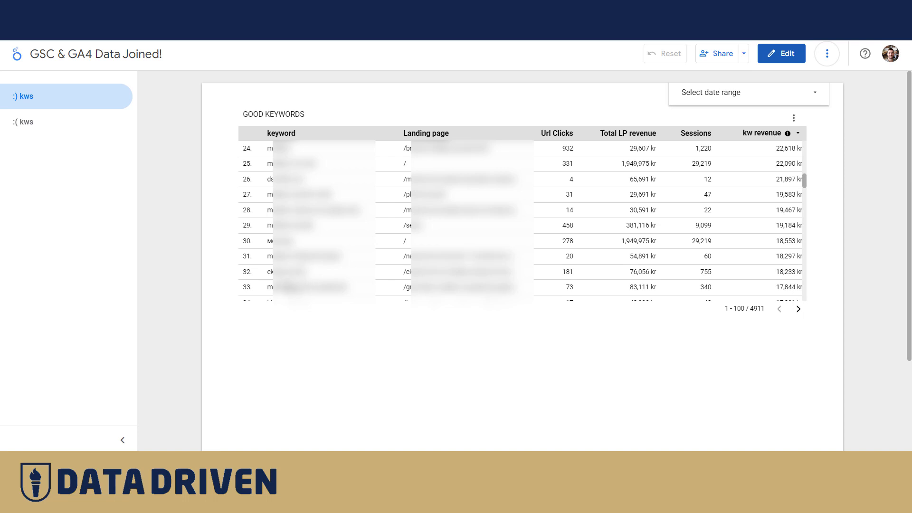
pyautogui.scroll(-8, 750, 236)
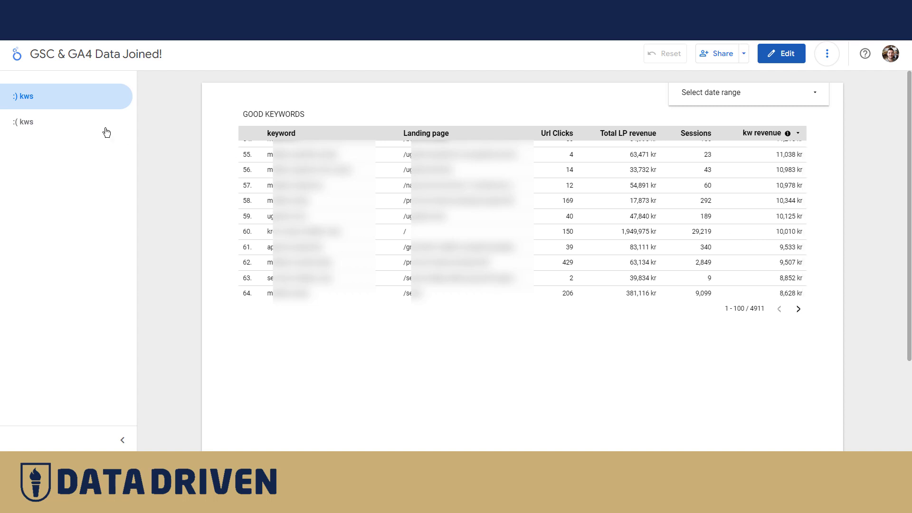
pyautogui.click(31, 129)
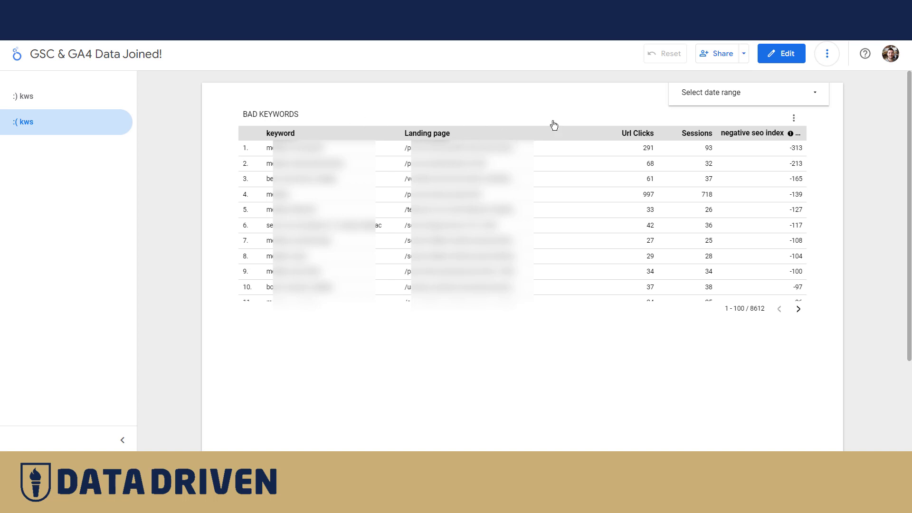
# In edit mode, review the BAD KEYWORDS negative seo index formula, Url Clicks / Sessions * (-100)
pyautogui.click(777, 61)
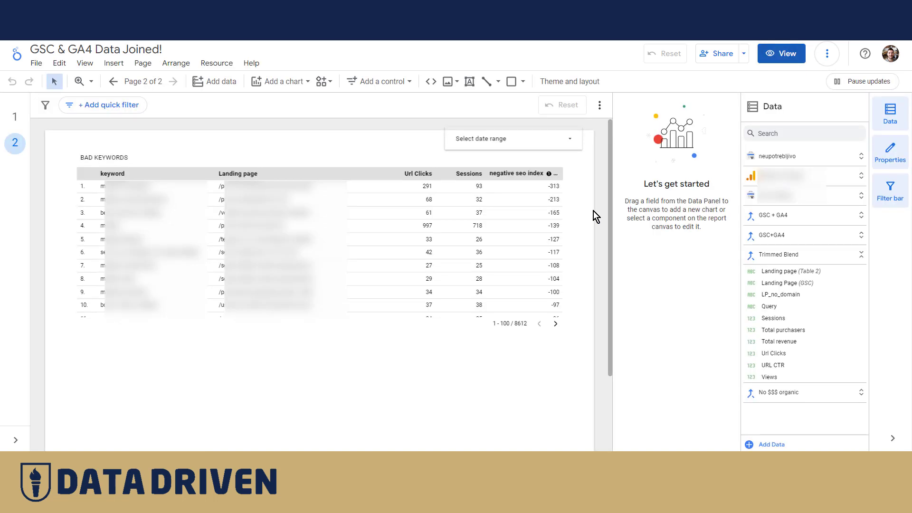
pyautogui.click(434, 248)
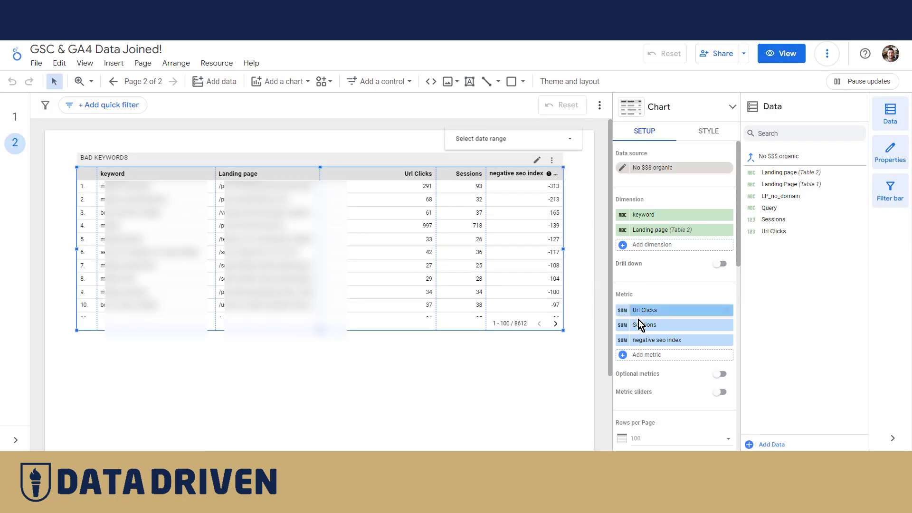
pyautogui.click(622, 342)
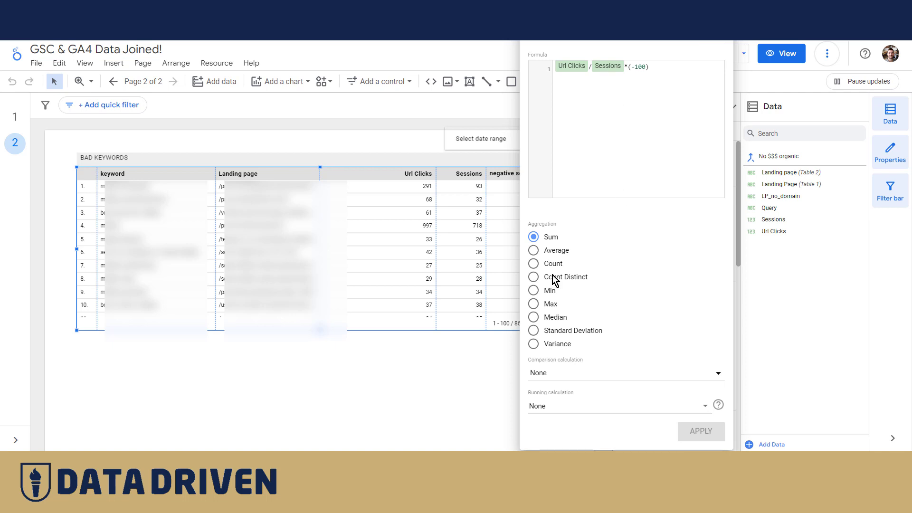
pyautogui.click(435, 364)
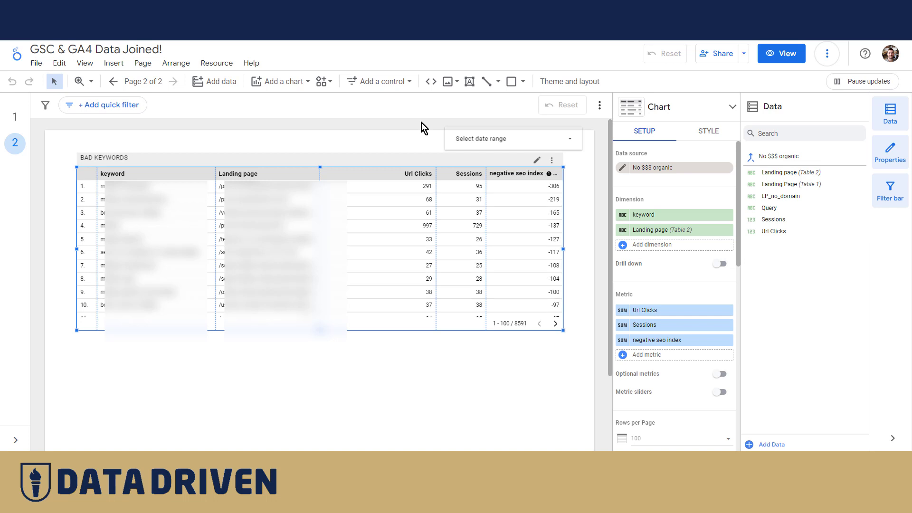
# Open the No $$$ organic blend and inspect Table 2's No revenue sessions filter
pyautogui.click(622, 169)
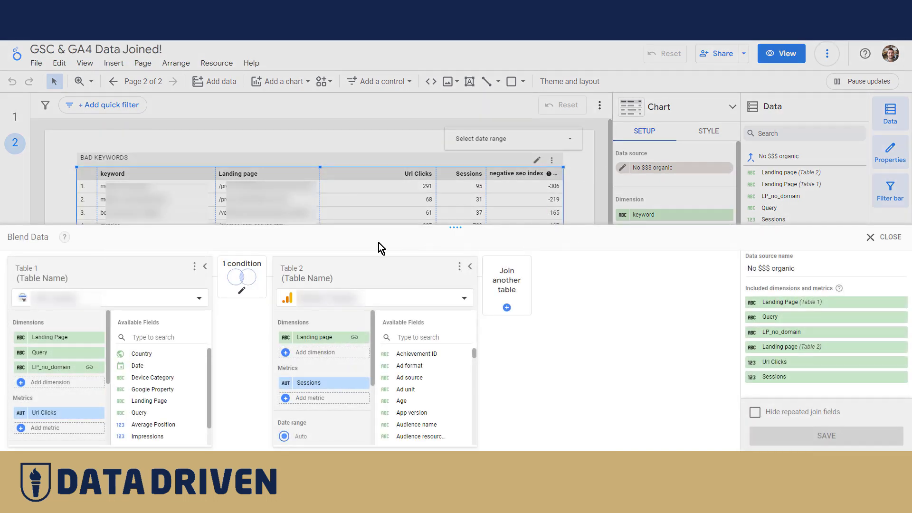
pyautogui.scroll(-3, 315, 369)
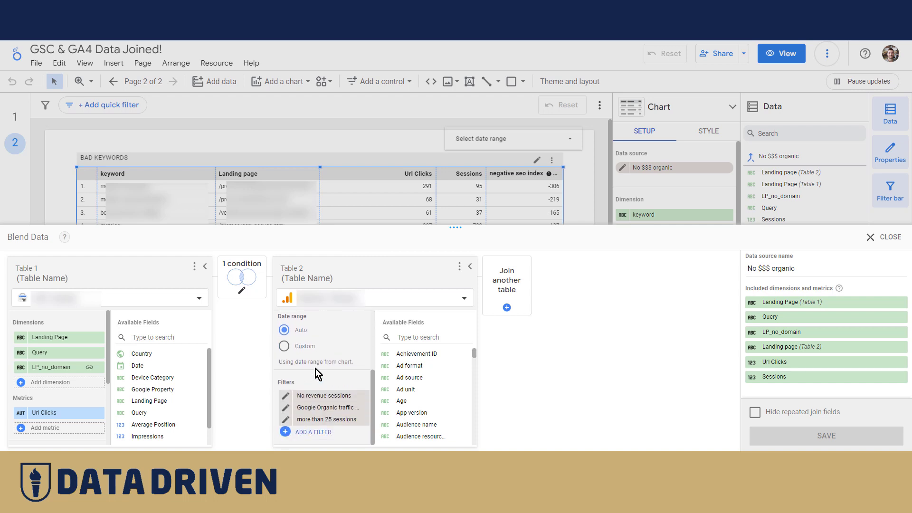
pyautogui.click(286, 399)
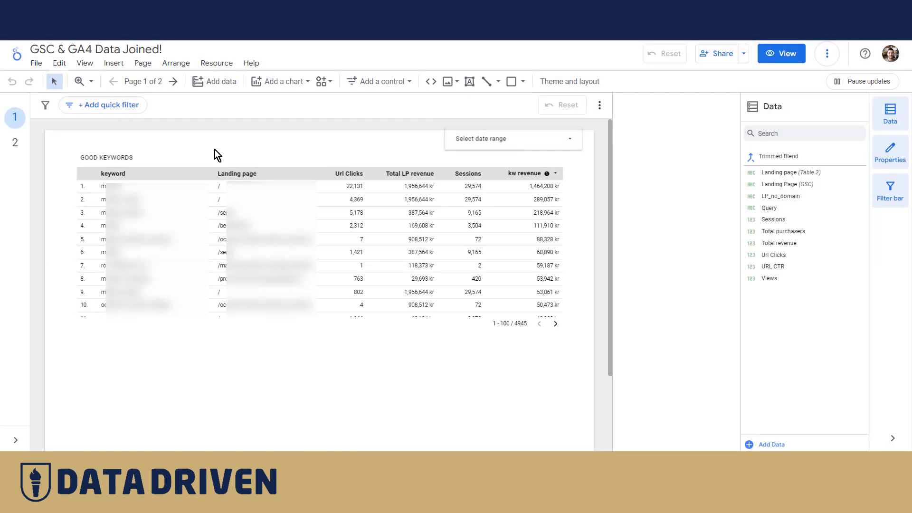
# Export the GOOD KEYWORDS table's data to a new Google Sheet, 'GSC & GA4 Data Joined!_:) kws_Table'
pyautogui.click(377, 156)
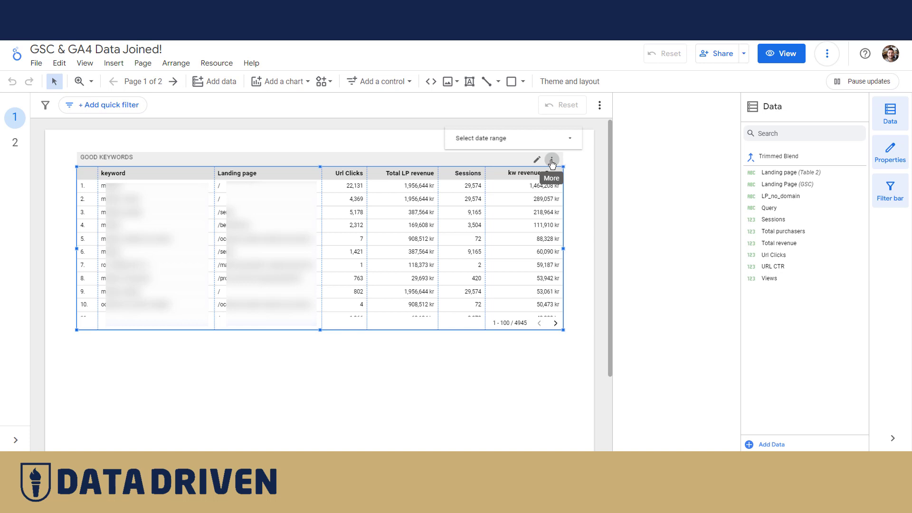
pyautogui.click(552, 161)
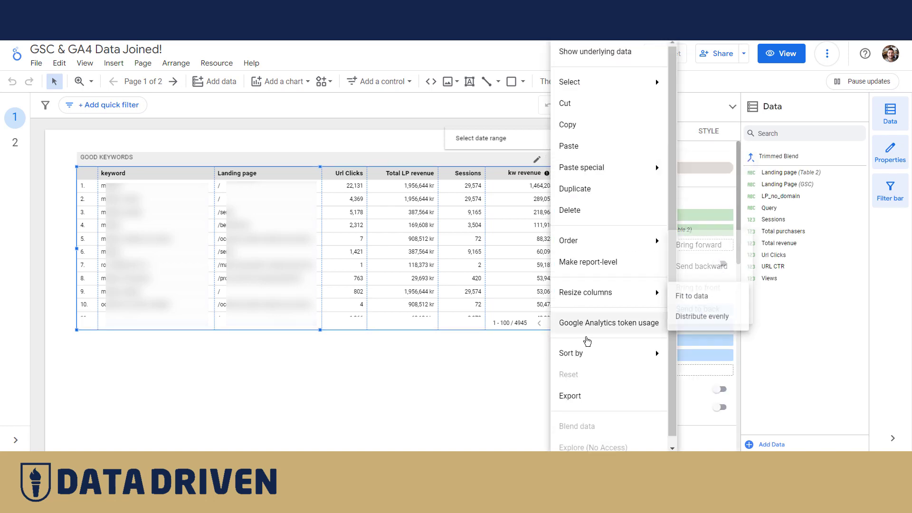
pyautogui.click(575, 397)
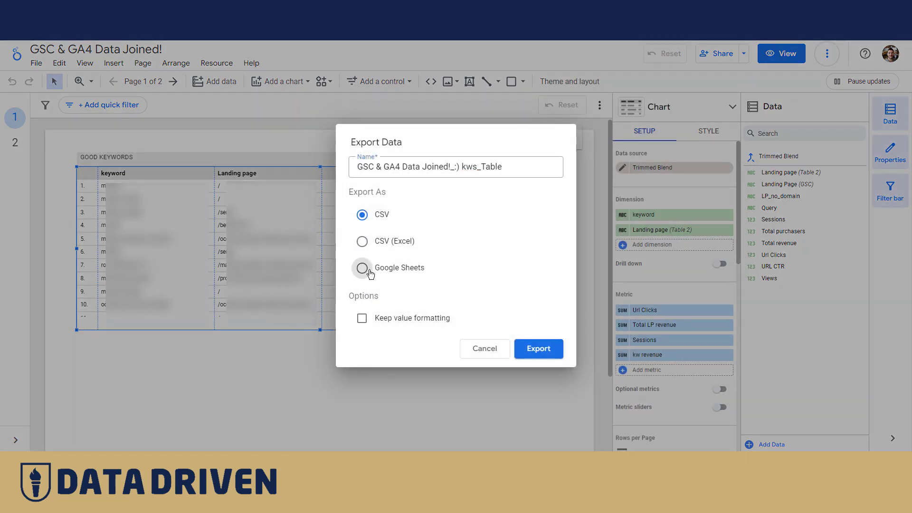
pyautogui.click(397, 269)
pyautogui.click(537, 349)
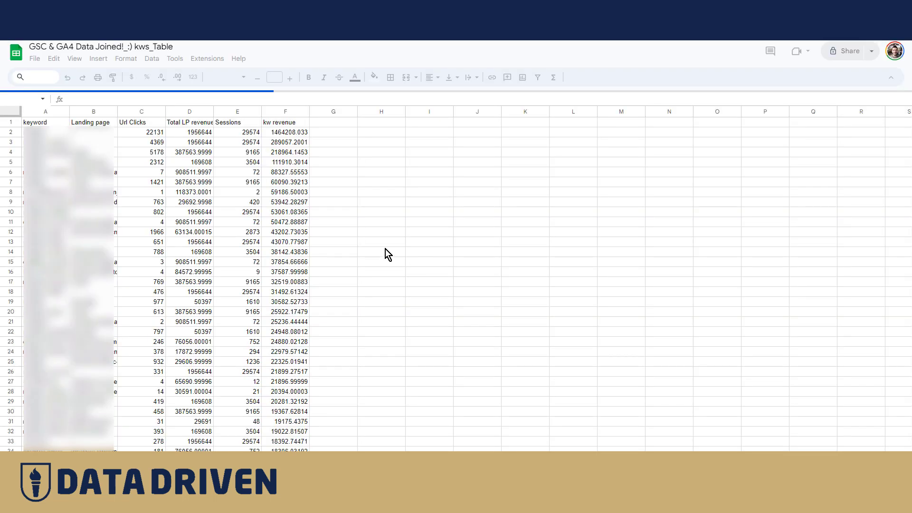
# Delete columns B through E, Landing page to Sessions, from the exported sheet
pyautogui.click(90, 112)
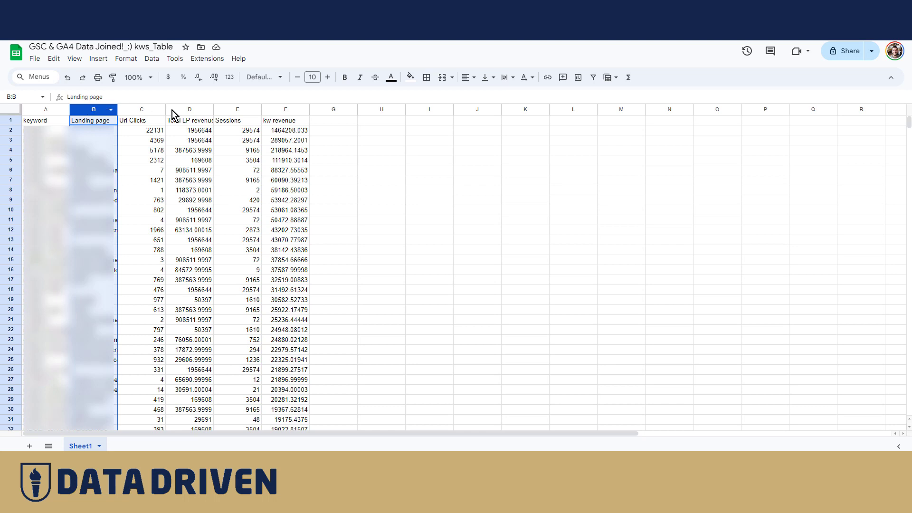
pyautogui.keyDown('shift'); pyautogui.click(237, 113); pyautogui.keyUp('shift')
pyautogui.moveTo(238, 113); pyautogui.dragTo(235, 108)
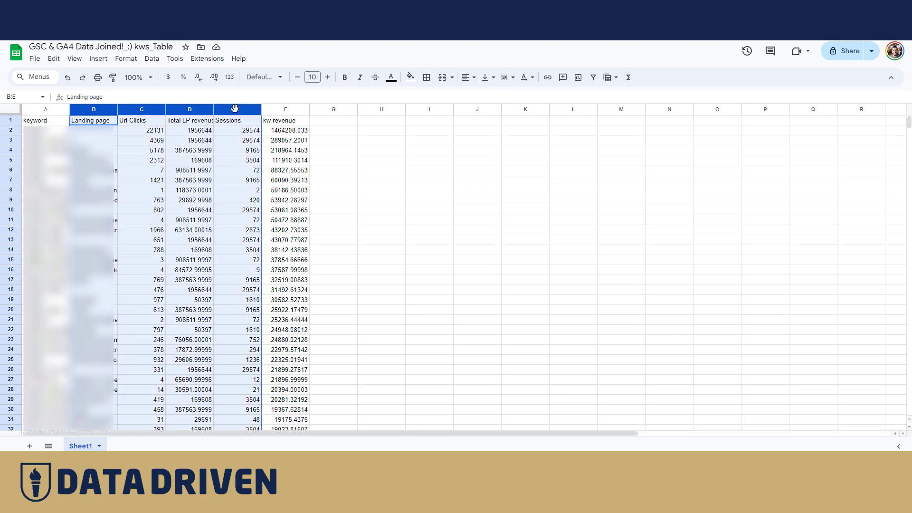
pyautogui.rightClick(231, 109)
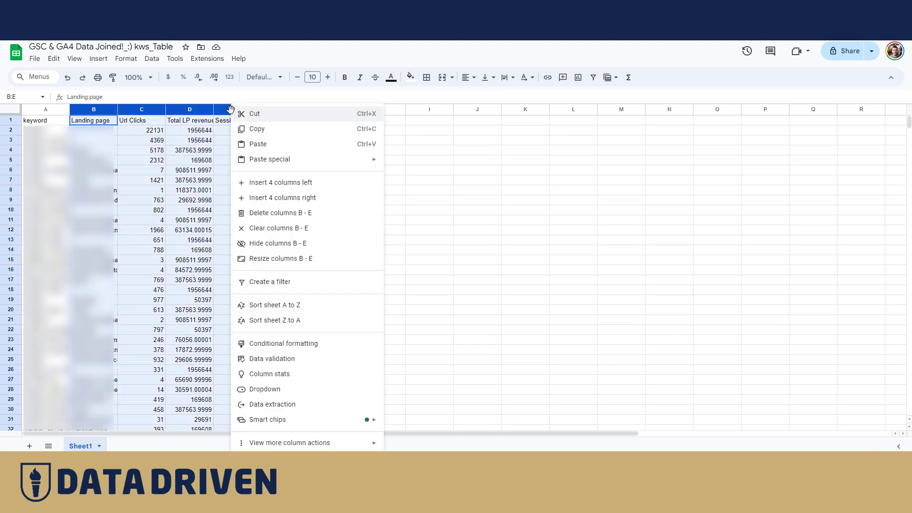
pyautogui.click(288, 214)
# Select the keyword and kw revenue range A1:B4946 to build a pivot table from it
pyautogui.scroll(-10, 218, 230)
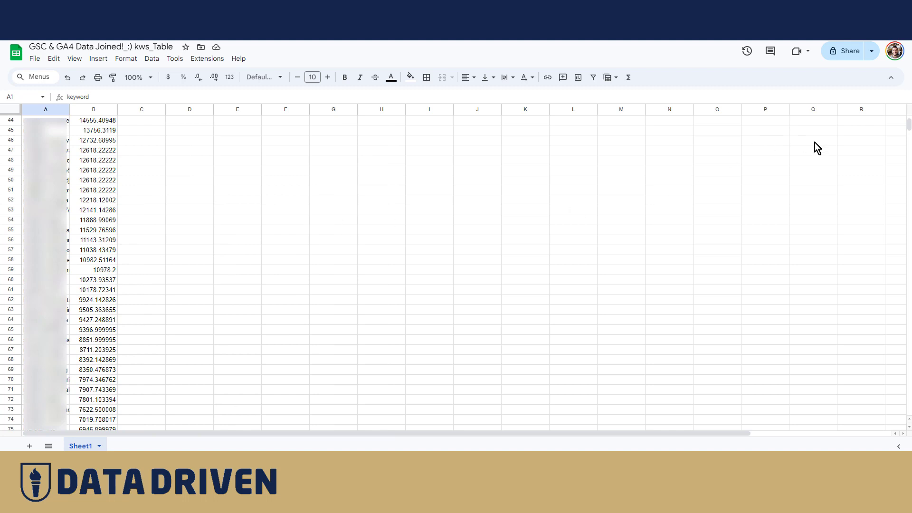
pyautogui.moveTo(909, 126); pyautogui.dragTo(911, 428)
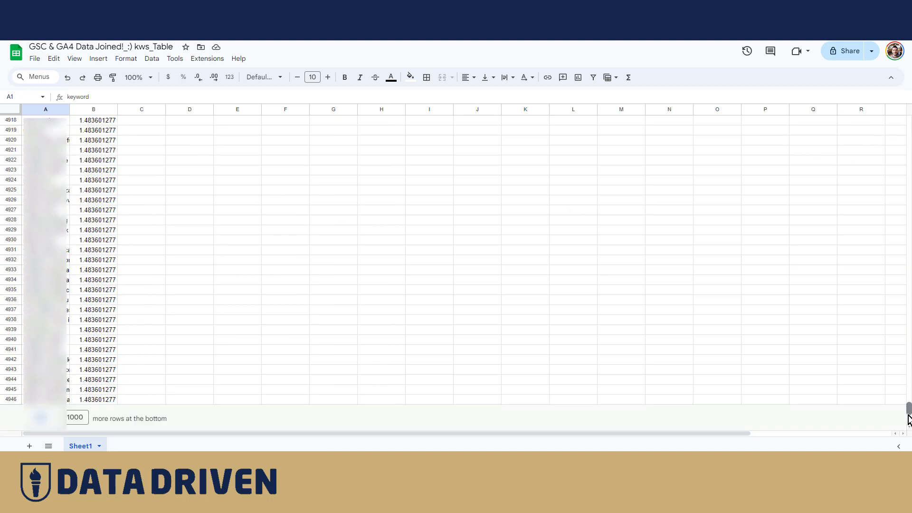
pyautogui.keyDown('shift'); pyautogui.click(114, 400); pyautogui.keyUp('shift')
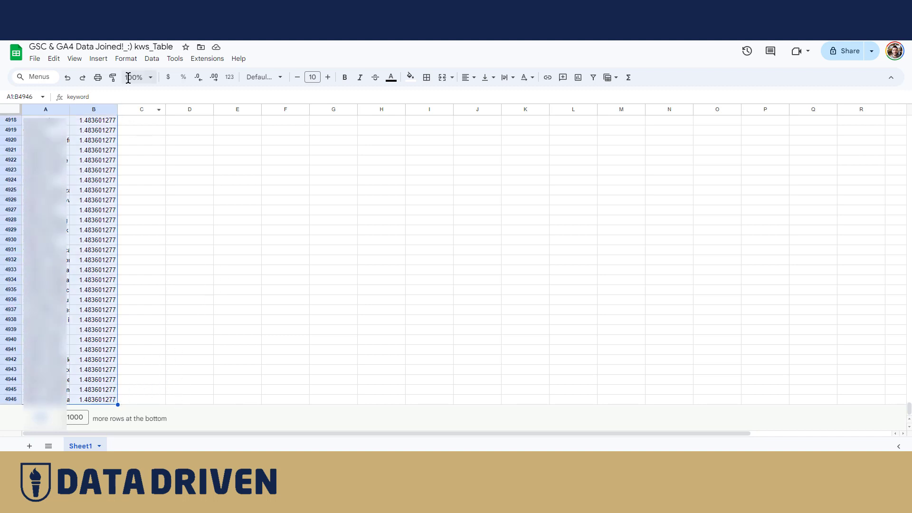
pyautogui.click(98, 58)
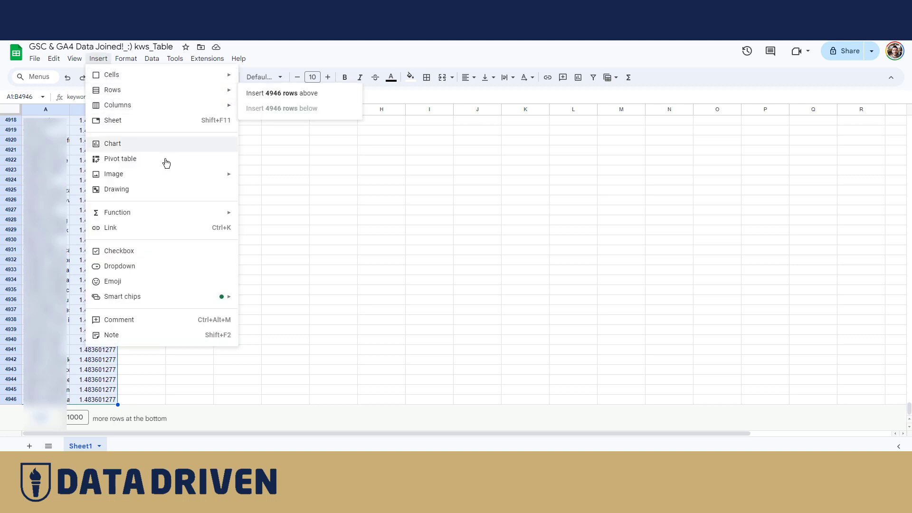
# Create a pivot table on a new sheet with keyword as rows and SUM of kw revenue as values
pyautogui.click(185, 162)
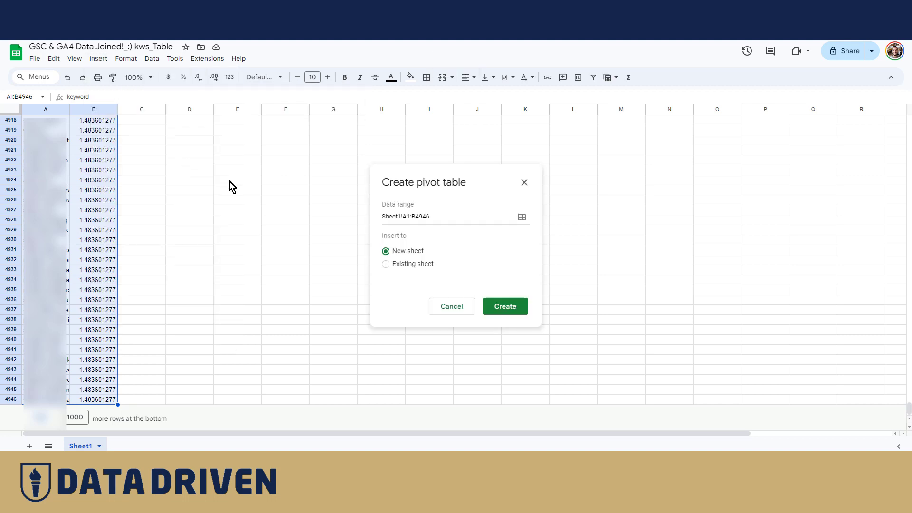
pyautogui.click(508, 311)
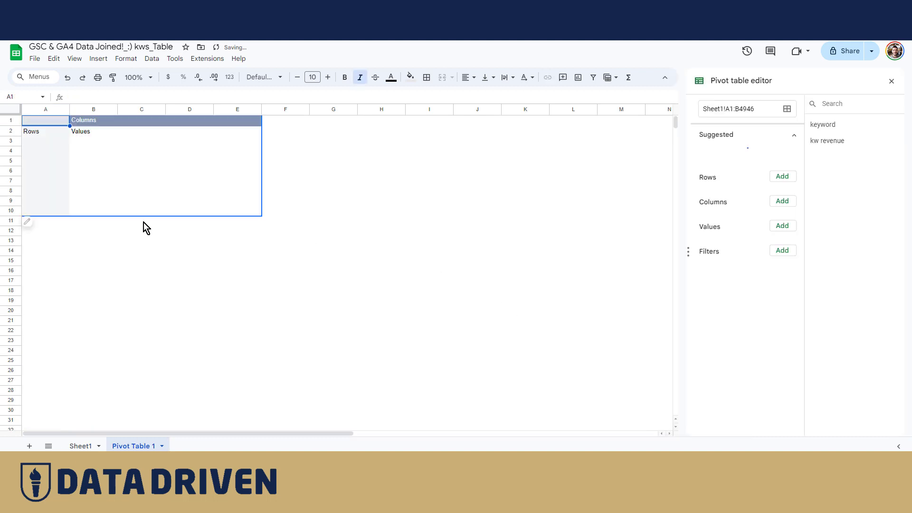
pyautogui.click(781, 158)
pyautogui.click(796, 194)
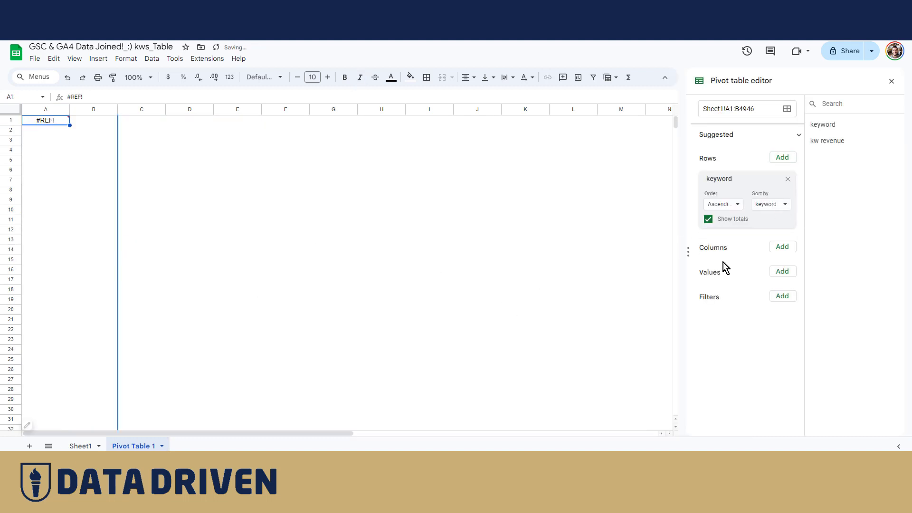
pyautogui.click(779, 274)
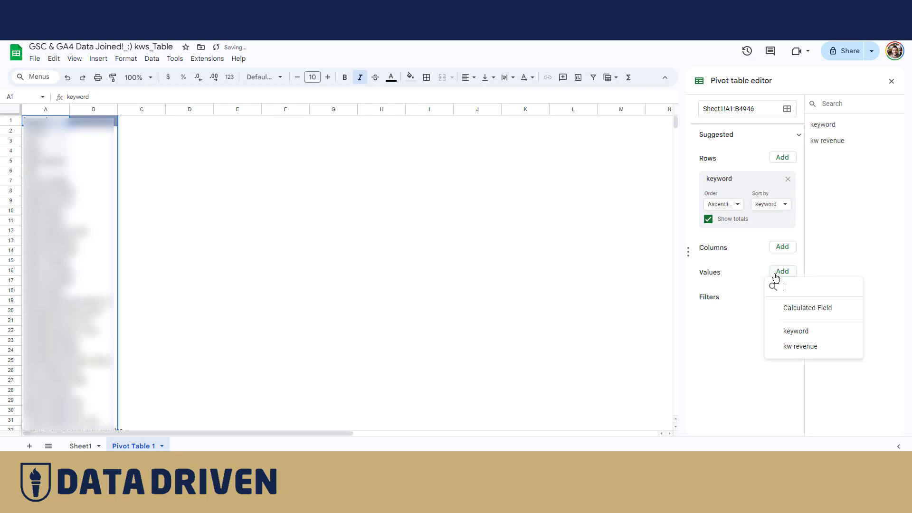
pyautogui.click(798, 346)
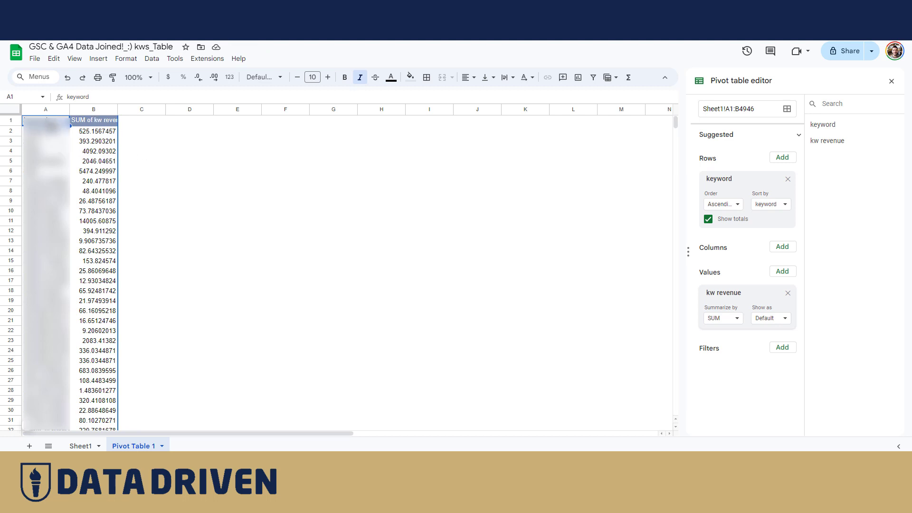
pyautogui.scroll(-10, 143, 214)
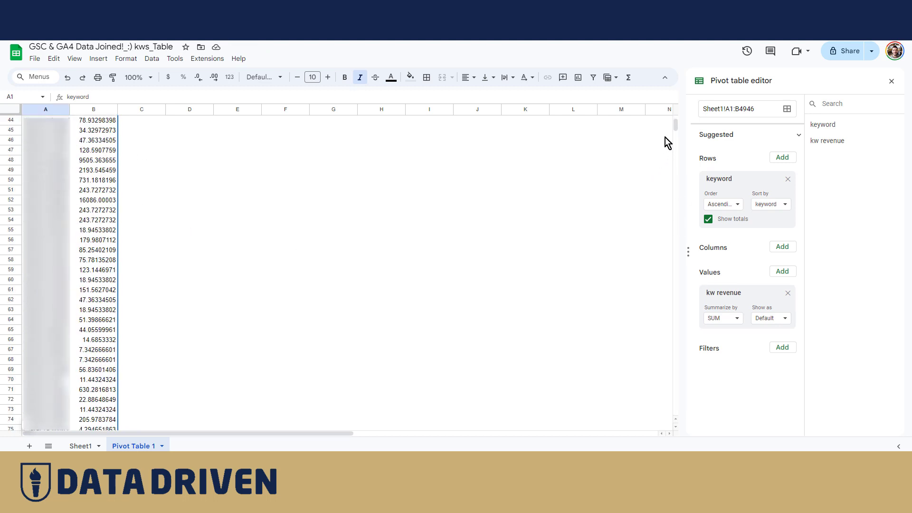
pyautogui.moveTo(679, 129); pyautogui.dragTo(697, 434)
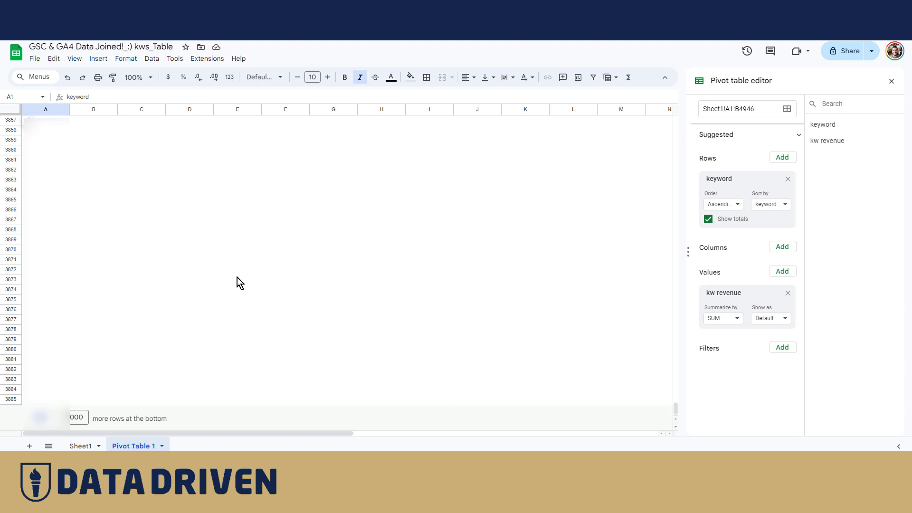
# Add Sheet2 and paste the pivot's keyword and revenue data into A1 as values only
pyautogui.hotkey('shift', 'F11')
pyautogui.click(46, 121)
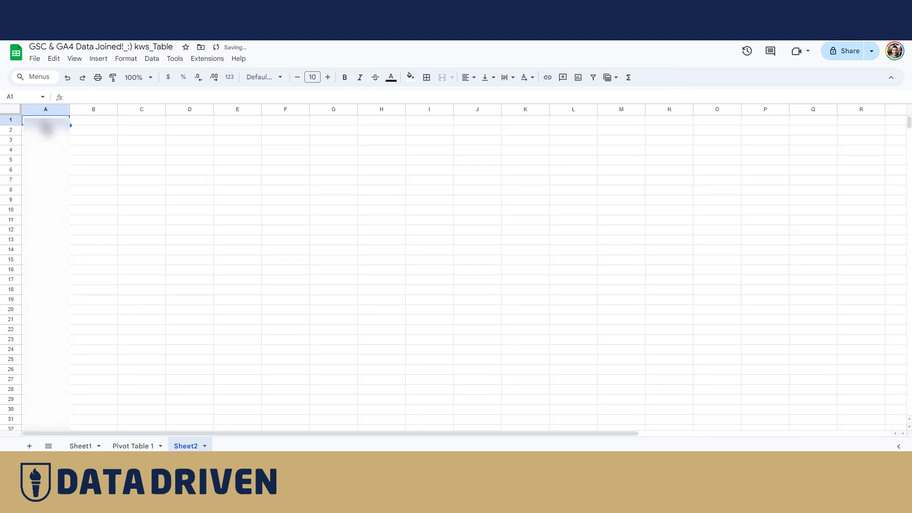
pyautogui.hotkey('ctrl', 'v')
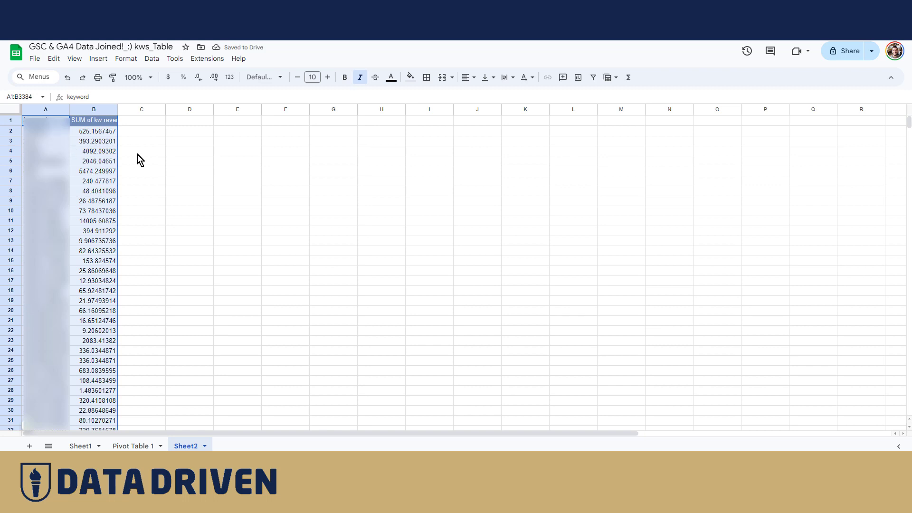
pyautogui.hotkey('ctrl', 'z')
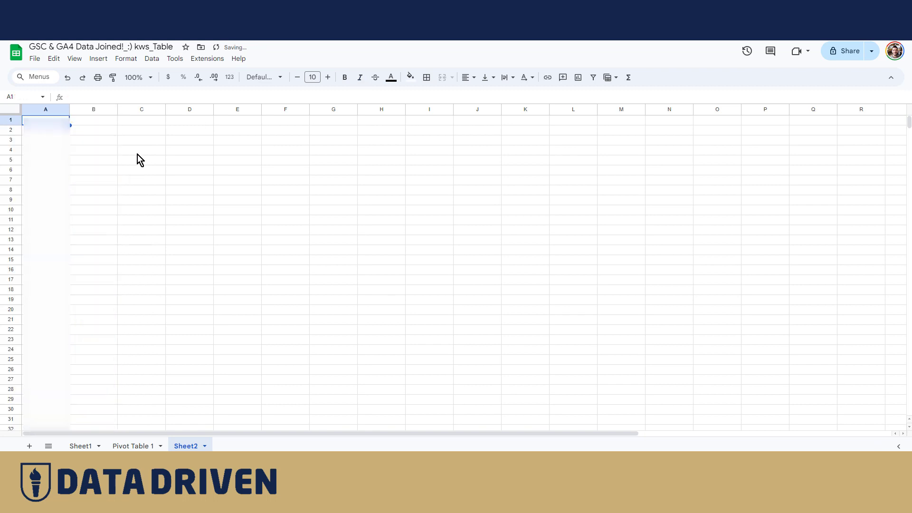
pyautogui.rightClick(48, 122)
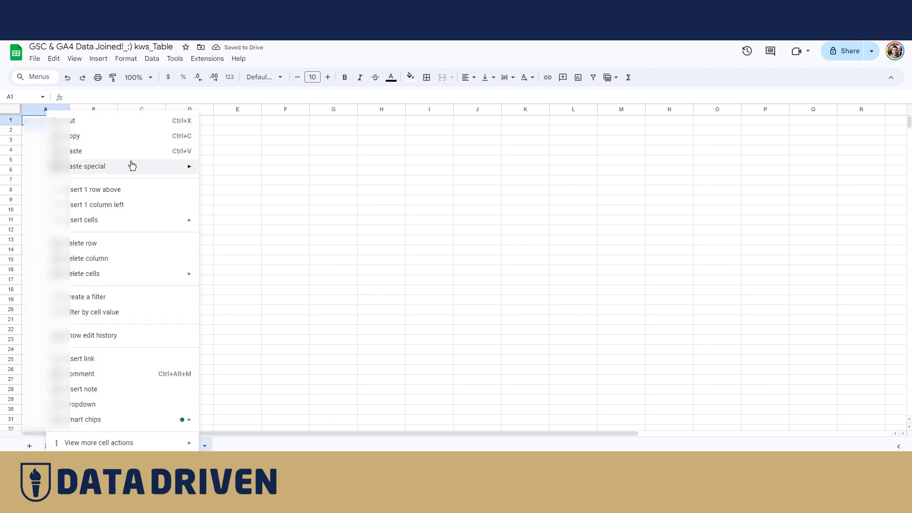
pyautogui.moveTo(132, 166)
pyautogui.click(220, 172)
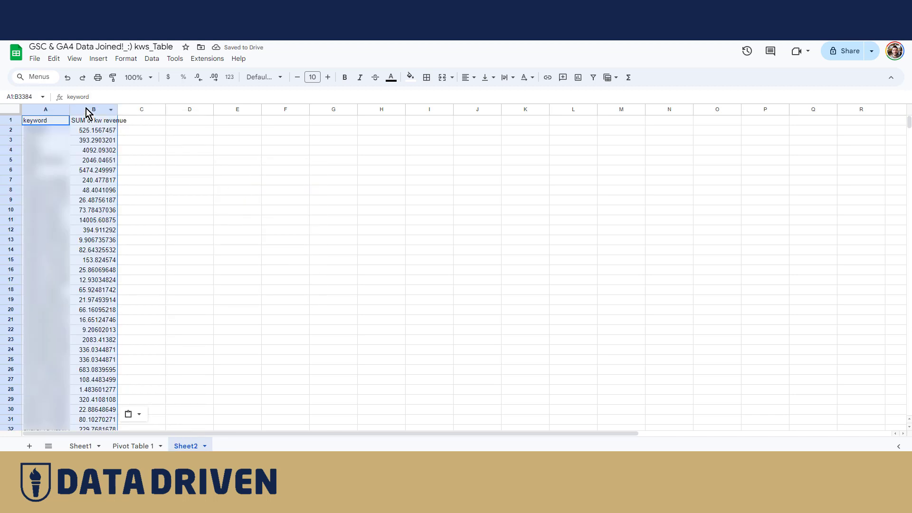
# Freeze the header row of Sheet2
pyautogui.click(10, 121)
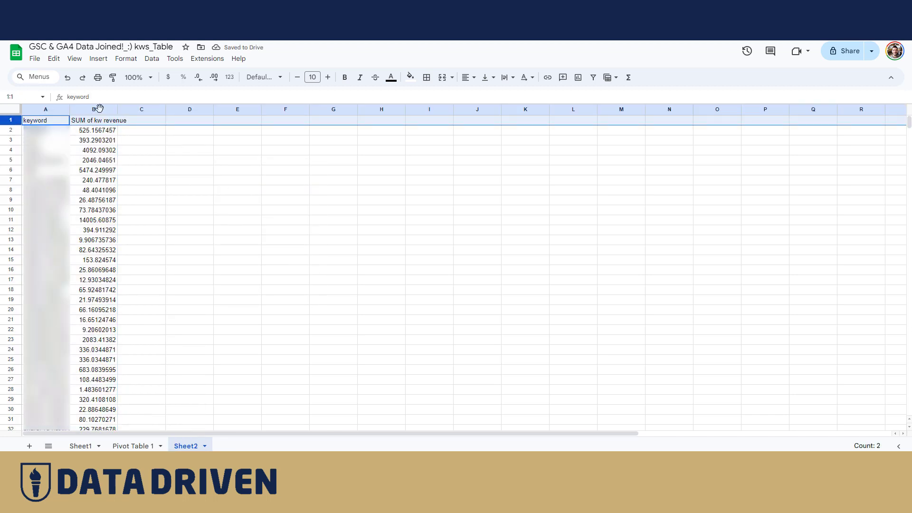
pyautogui.click(133, 65)
pyautogui.moveTo(78, 63)
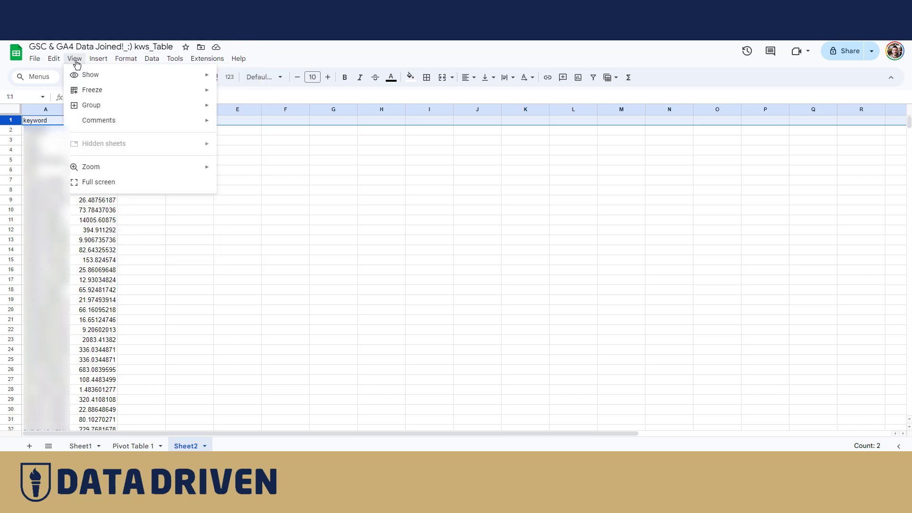
pyautogui.moveTo(128, 92)
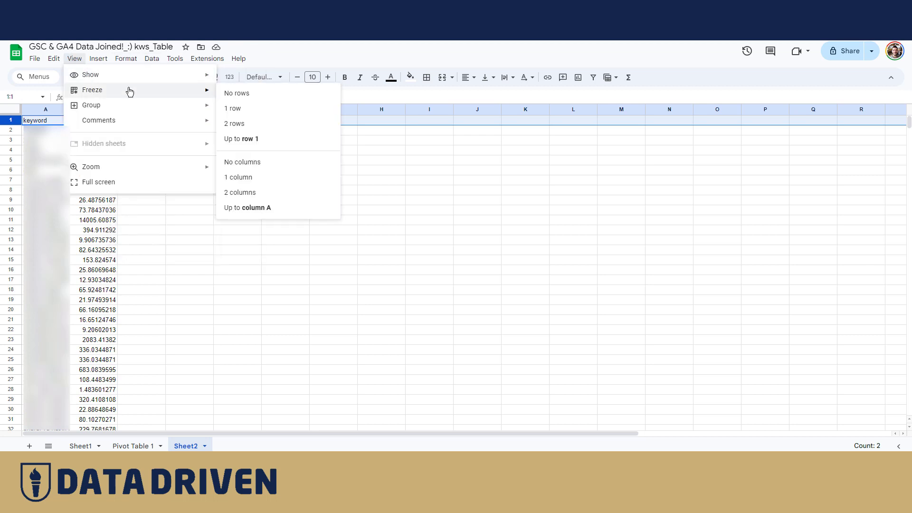
pyautogui.click(238, 116)
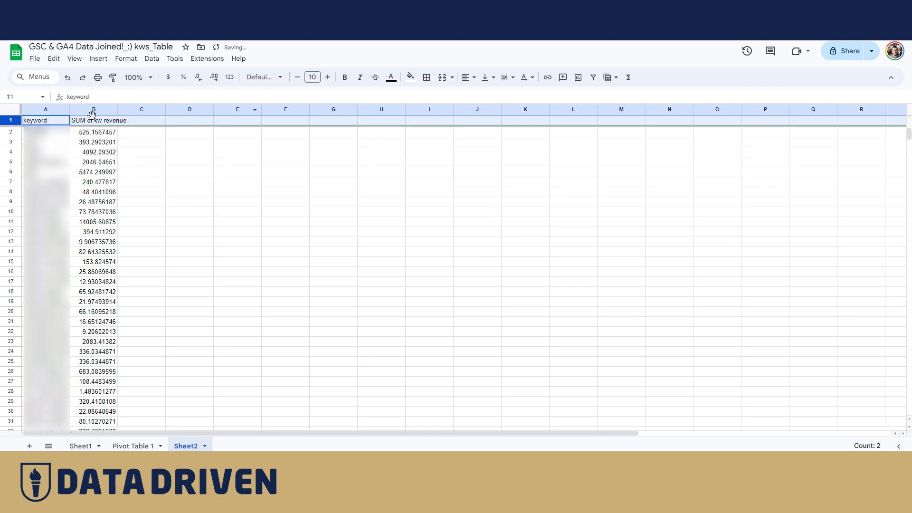
# Sort Sheet2 by SUM of kw revenue from Z to A and widen column B
pyautogui.click(94, 112)
pyautogui.rightClick(82, 110)
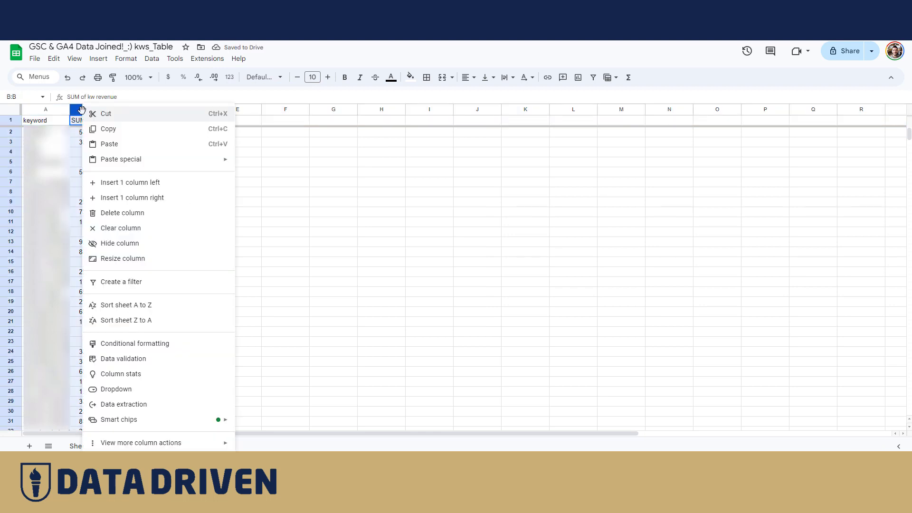
pyautogui.click(147, 324)
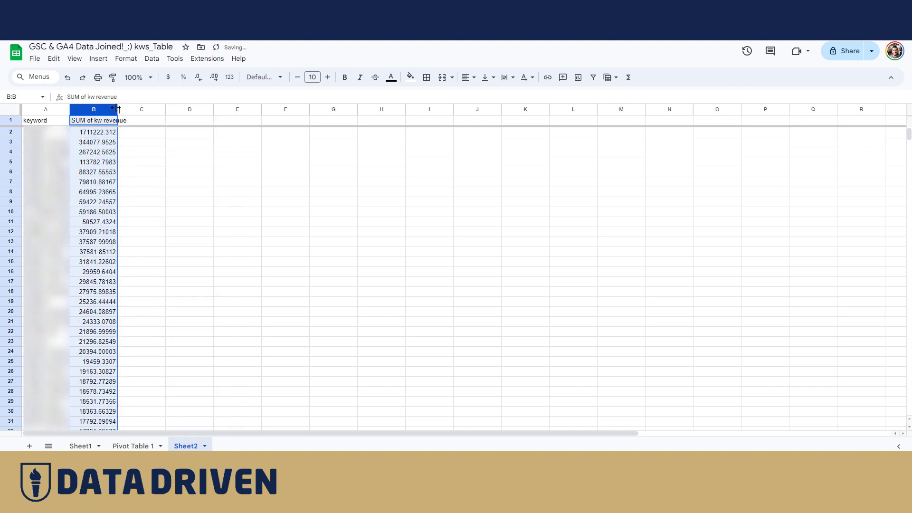
pyautogui.moveTo(118, 110); pyautogui.dragTo(139, 122)
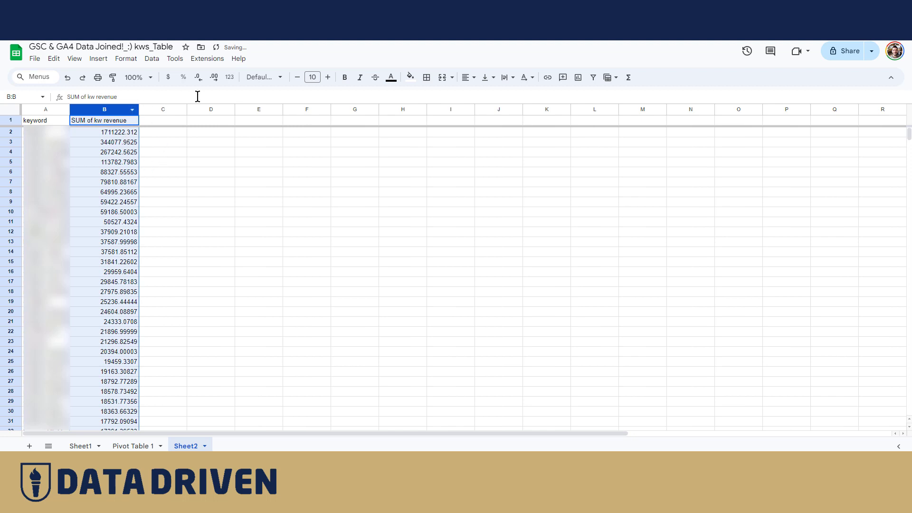
# Format the revenue values as dollar currency with two decimals, then widen the keyword column
pyautogui.click(199, 79)
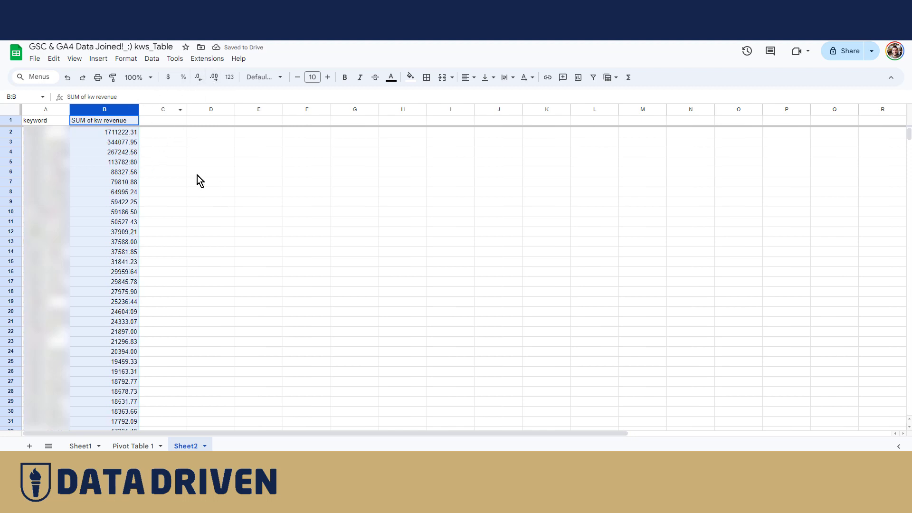
pyautogui.click(134, 62)
pyautogui.moveTo(186, 101)
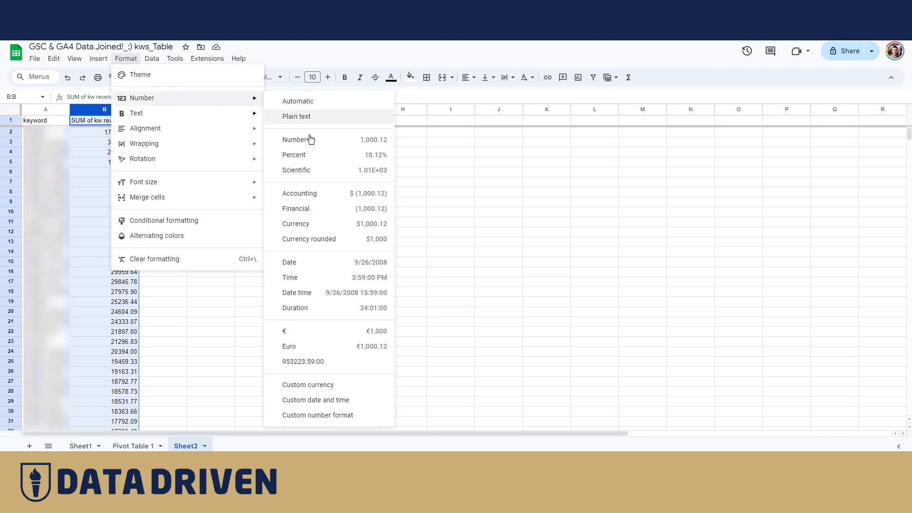
pyautogui.click(324, 229)
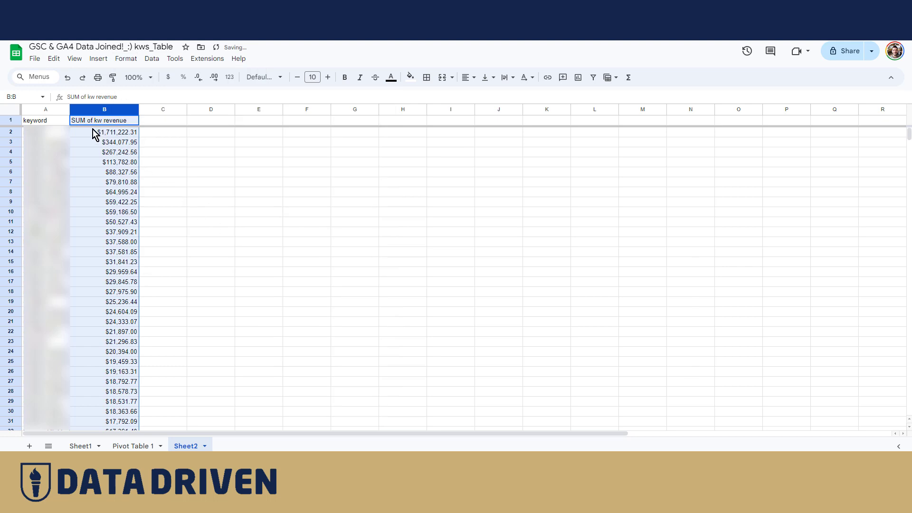
pyautogui.moveTo(71, 111); pyautogui.dragTo(120, 114)
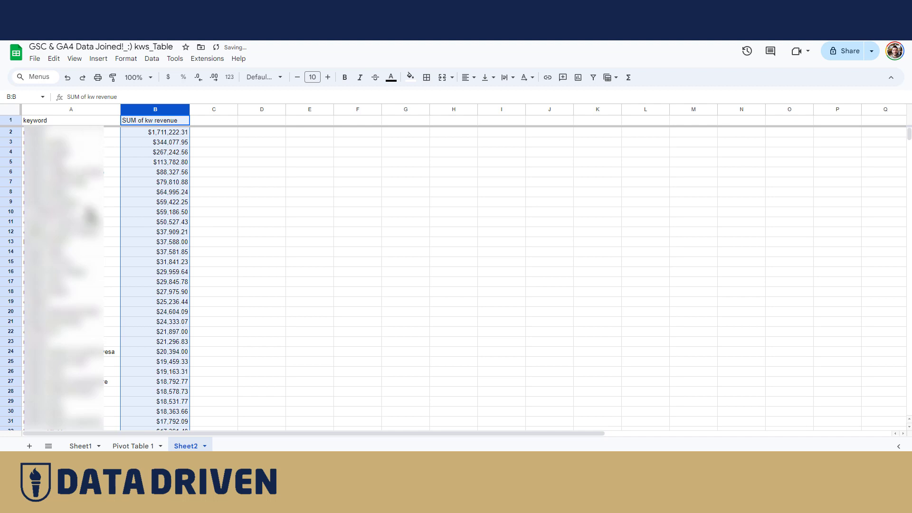
pyautogui.scroll(-12, 105, 304)
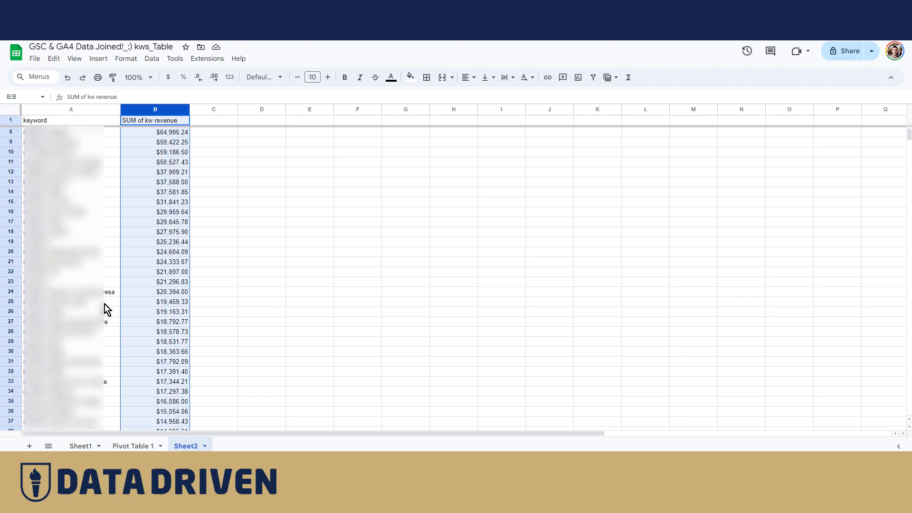
pyautogui.scroll(-20, 104, 309)
pyautogui.scroll(-4, 104, 305)
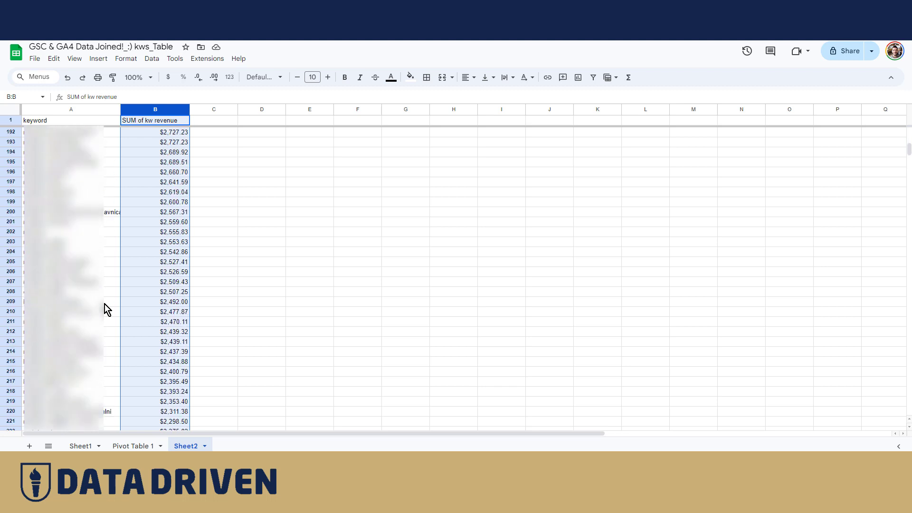